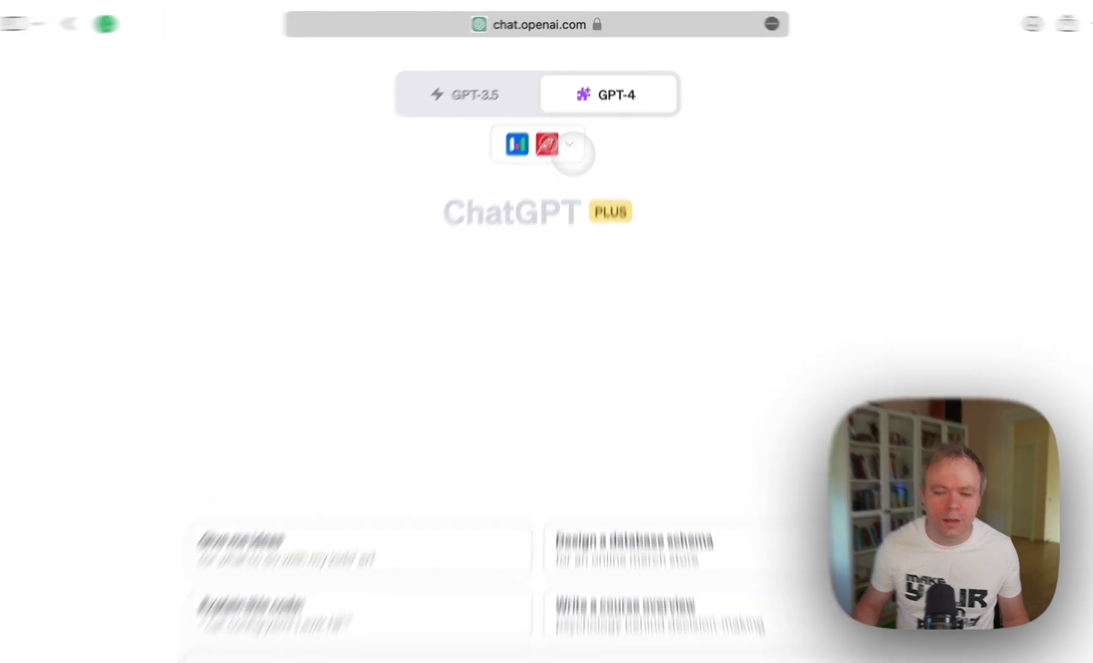
Review the installed plugins in the plugin store and open Receipt Assistant's legal information page.
{"action": "left_click", "coordinate": [570, 145]}
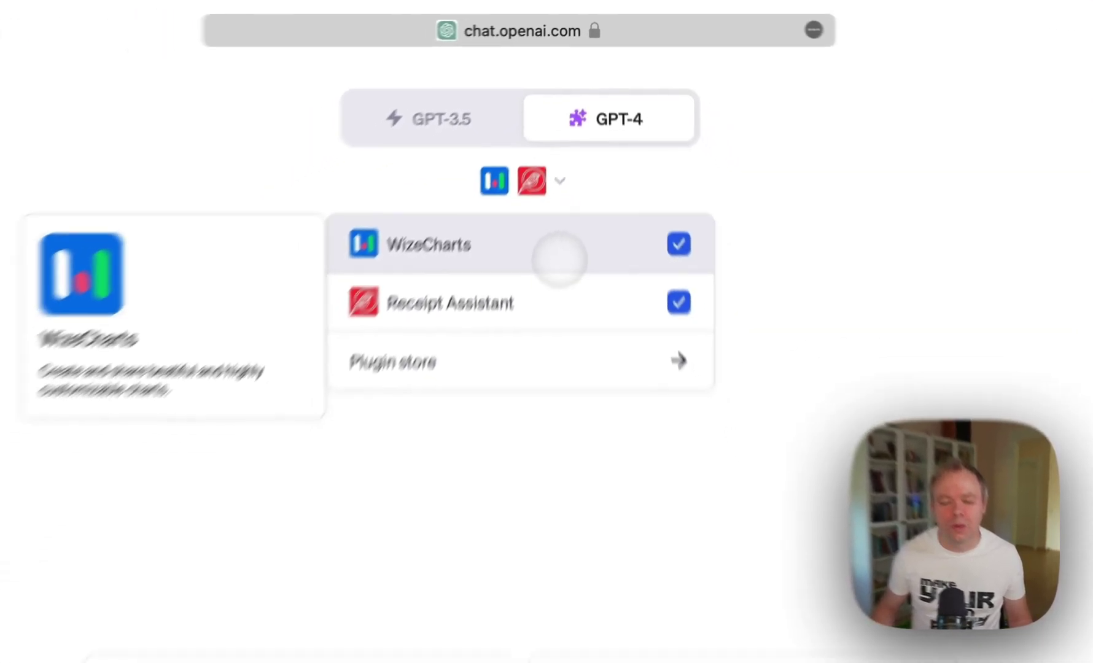
{"action": "mouse_move", "coordinate": [527, 411]}
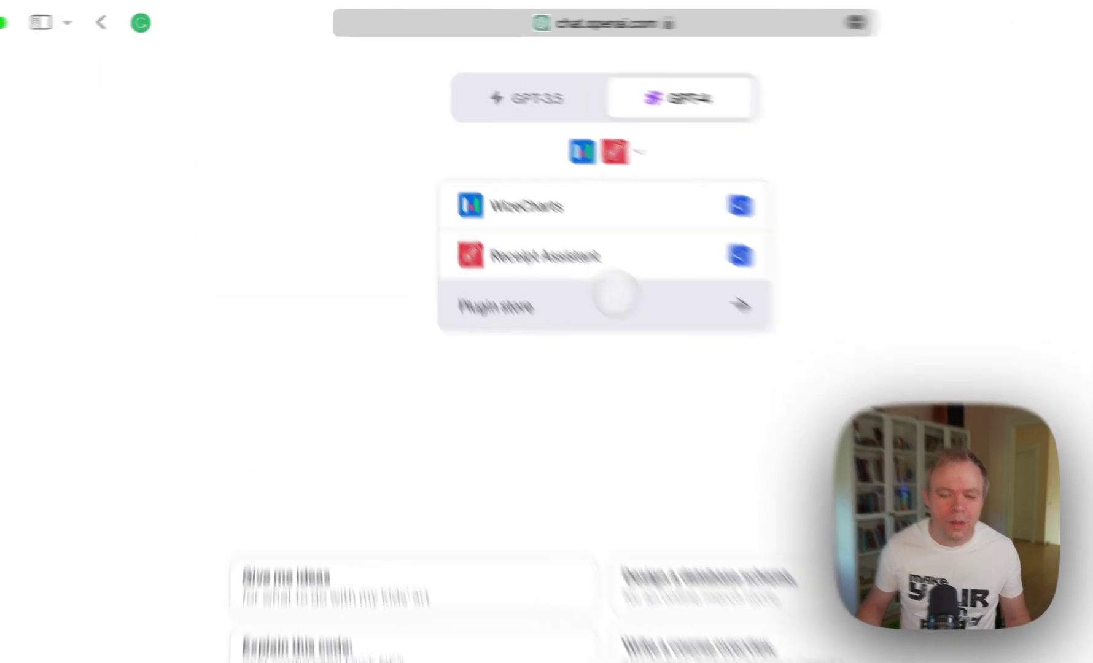
{"action": "left_click", "coordinate": [556, 252]}
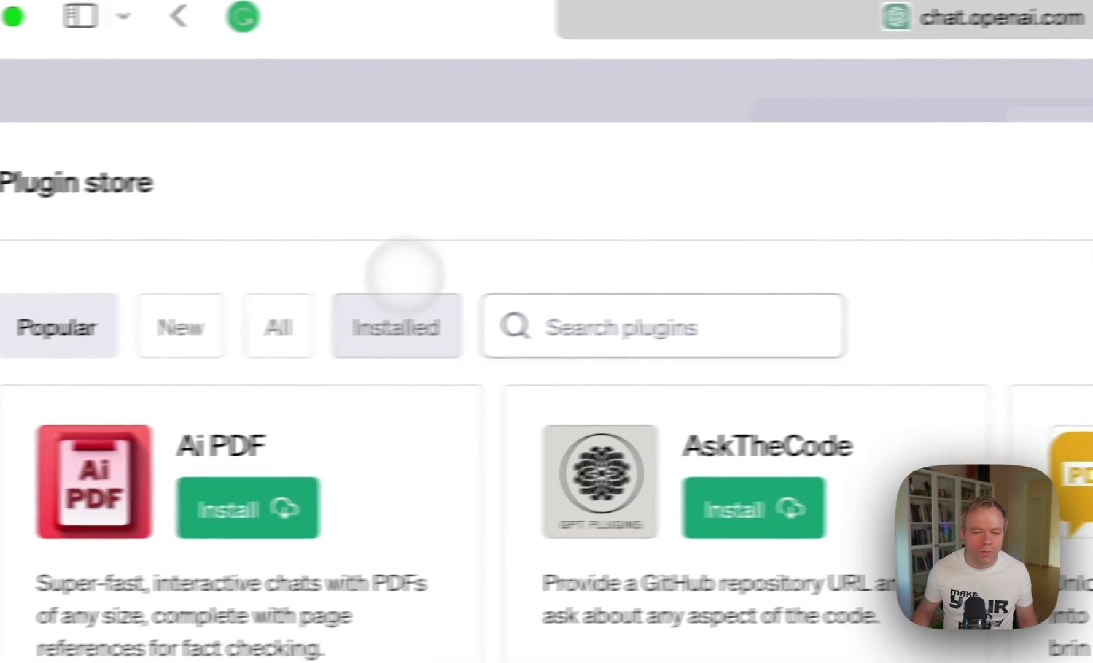
{"action": "left_click", "coordinate": [189, 352]}
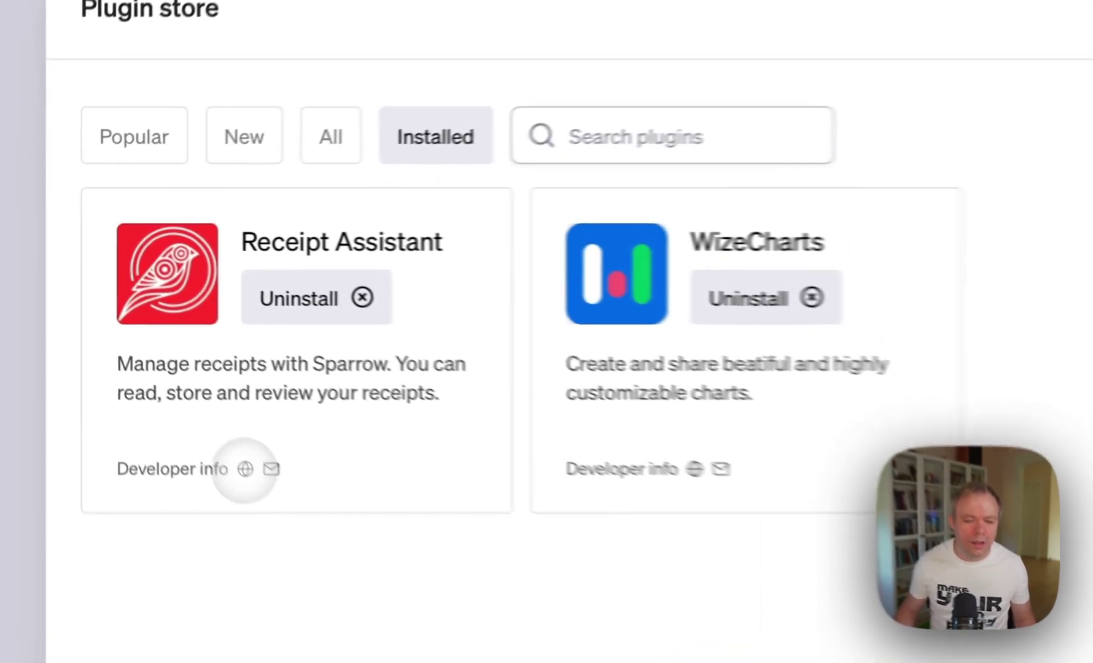
{"action": "left_click", "coordinate": [138, 363]}
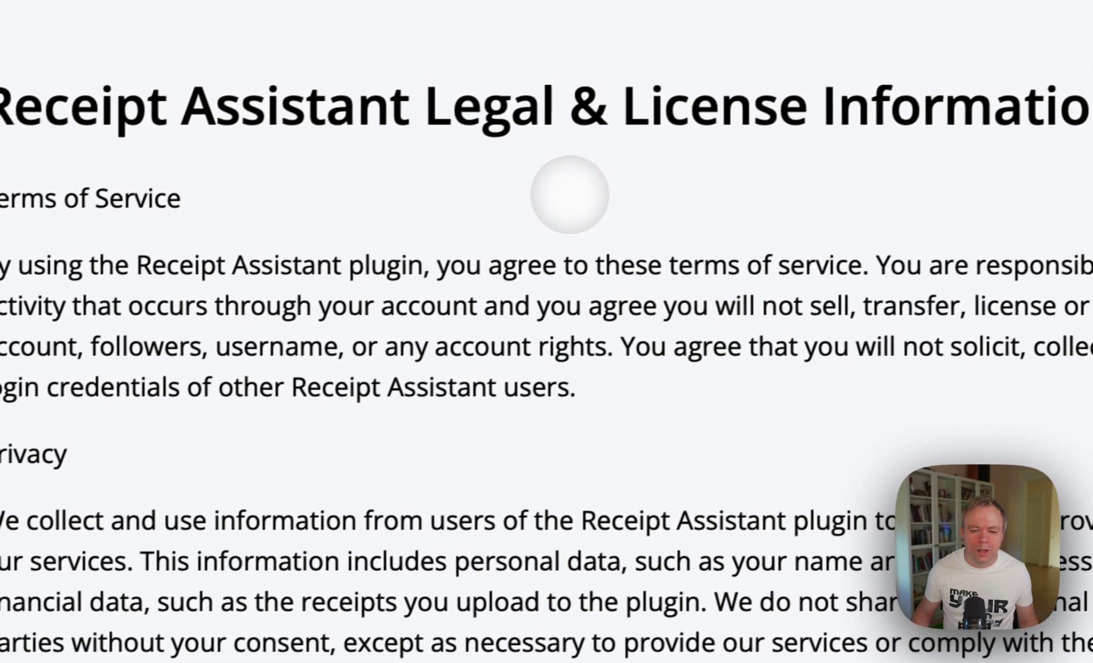
Read through the Receipt Assistant legal page, then close it and the plugin store.
{"action": "scroll", "coordinate": [570, 195], "scroll_direction": "down", "scroll_amount": 5}
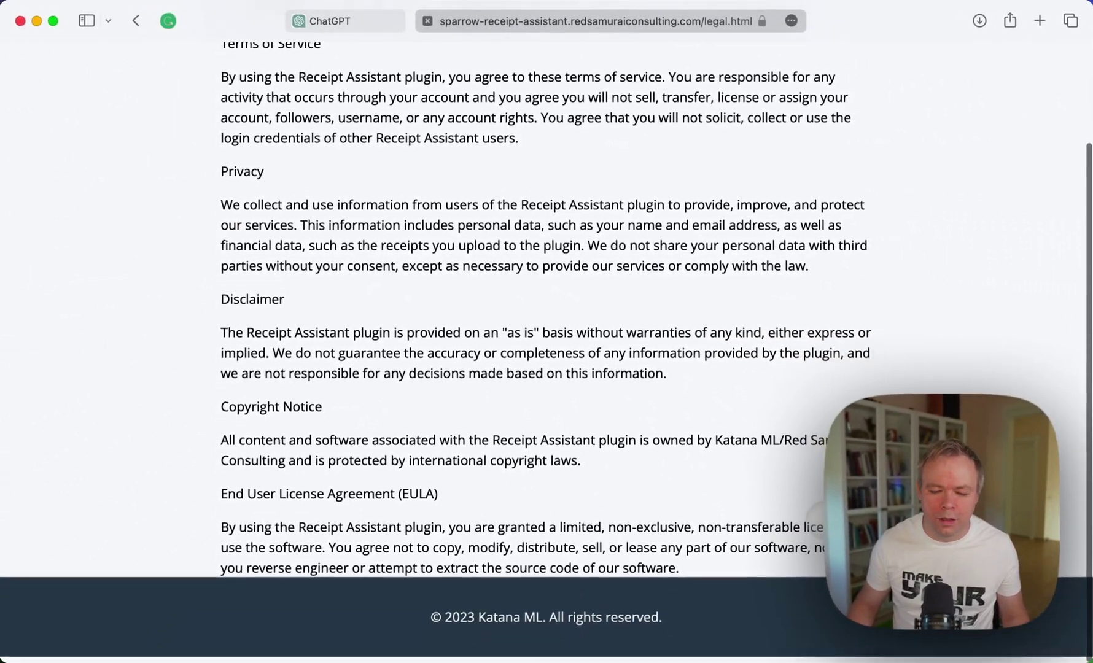
{"action": "scroll", "coordinate": [618, 510], "scroll_direction": "up", "scroll_amount": 5}
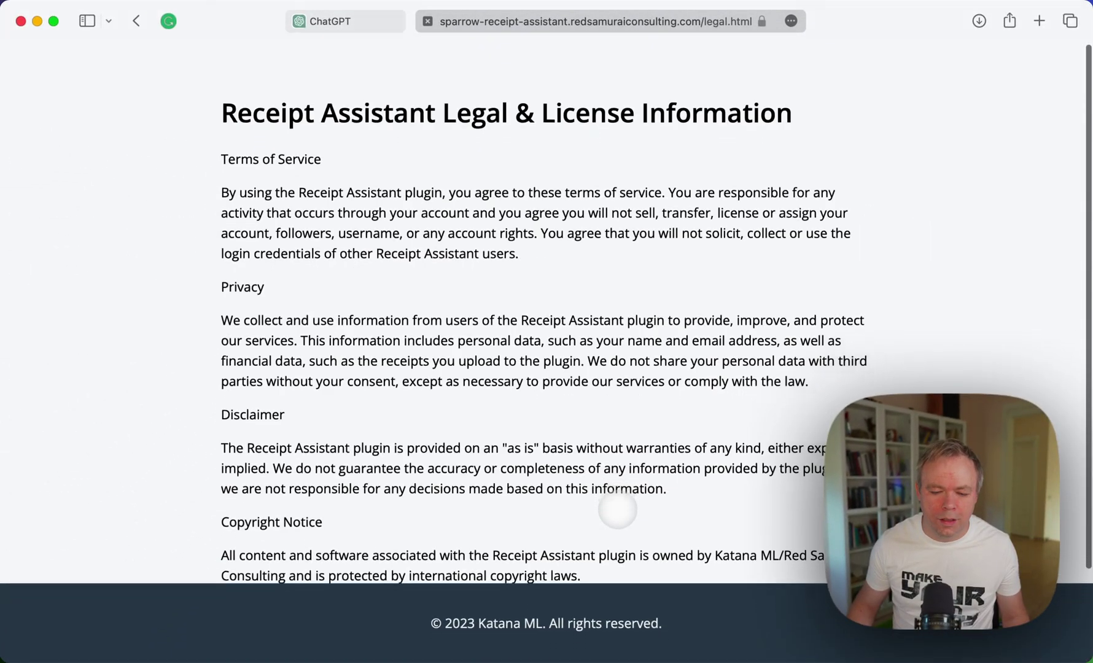
{"action": "scroll", "coordinate": [618, 510], "scroll_direction": "down", "scroll_amount": 3}
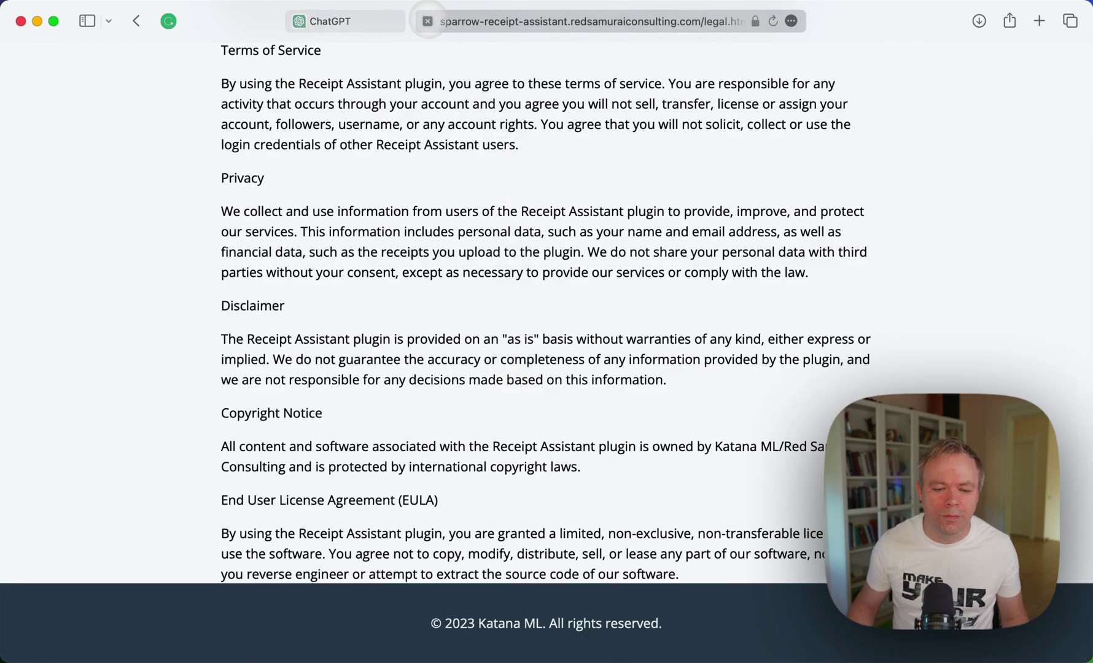
{"action": "left_click", "coordinate": [428, 21]}
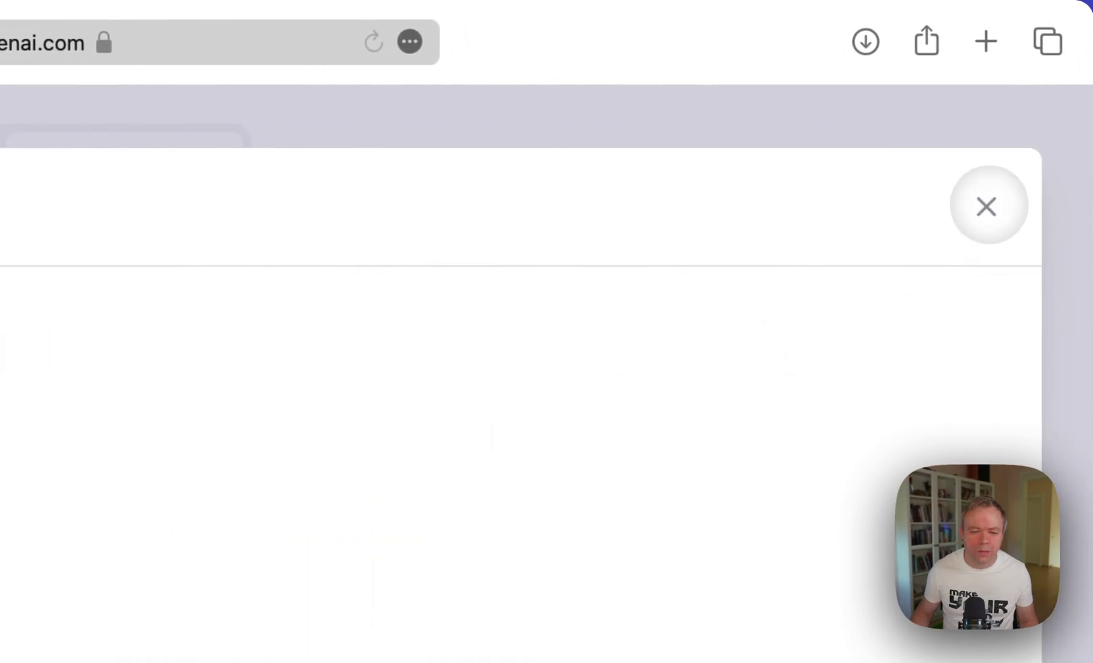
{"action": "left_click", "coordinate": [986, 206]}
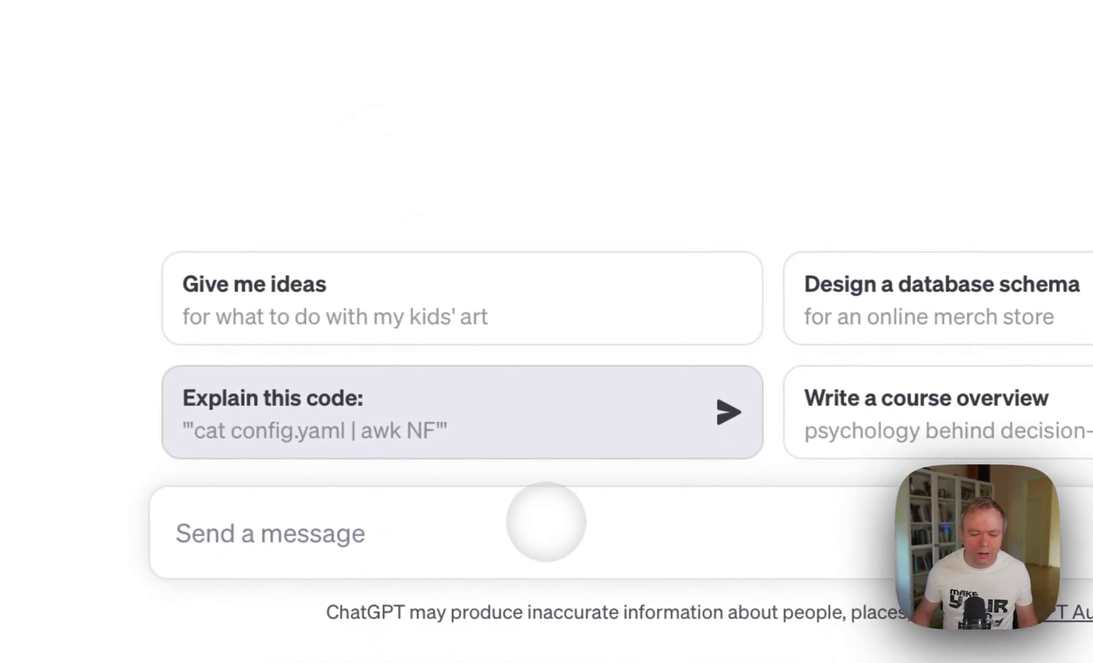
Ask ChatGPT to fetch all receipts as a table of store name, total and date, oldest first.
{"action": "type", "text": "hey"}
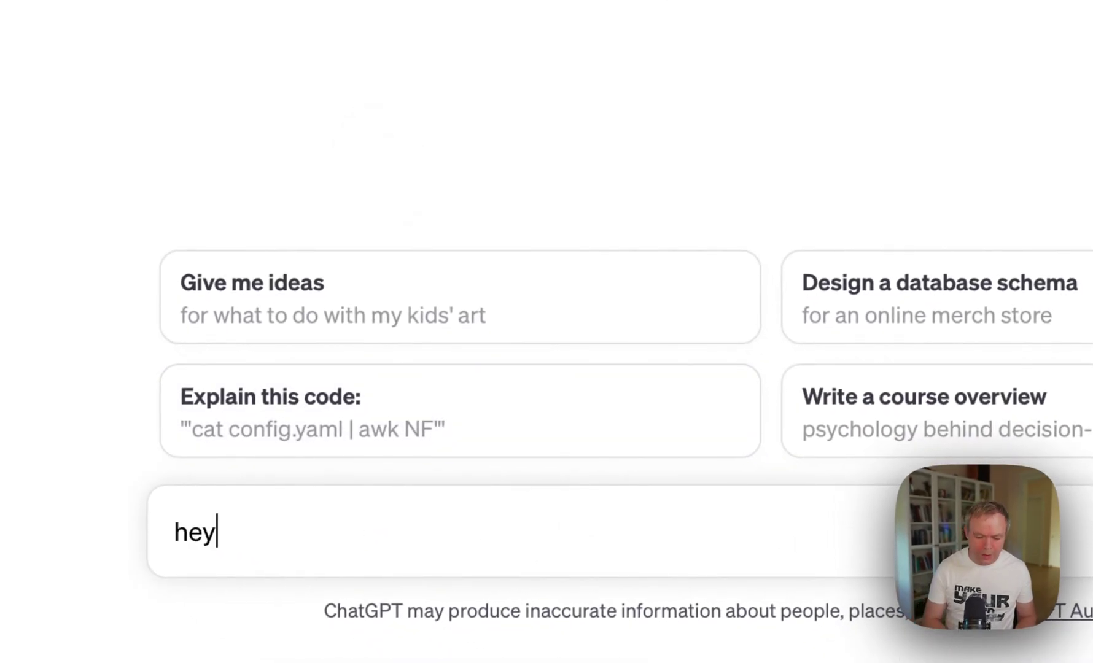
{"action": "type", "text": ". please "}
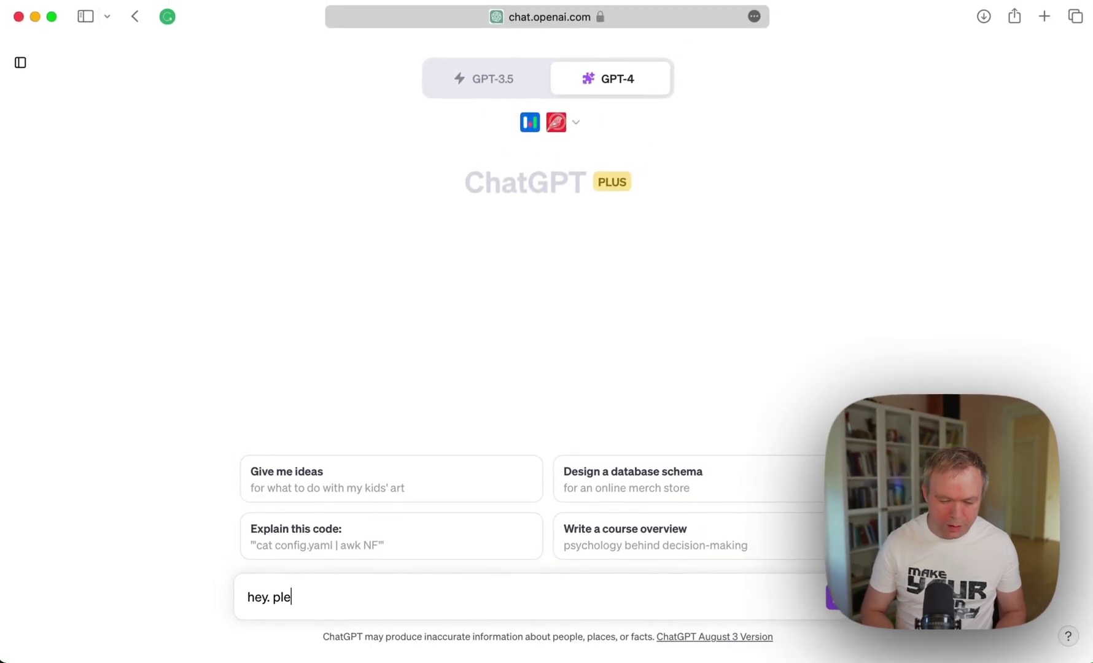
{"action": "type", "text": "fetch "}
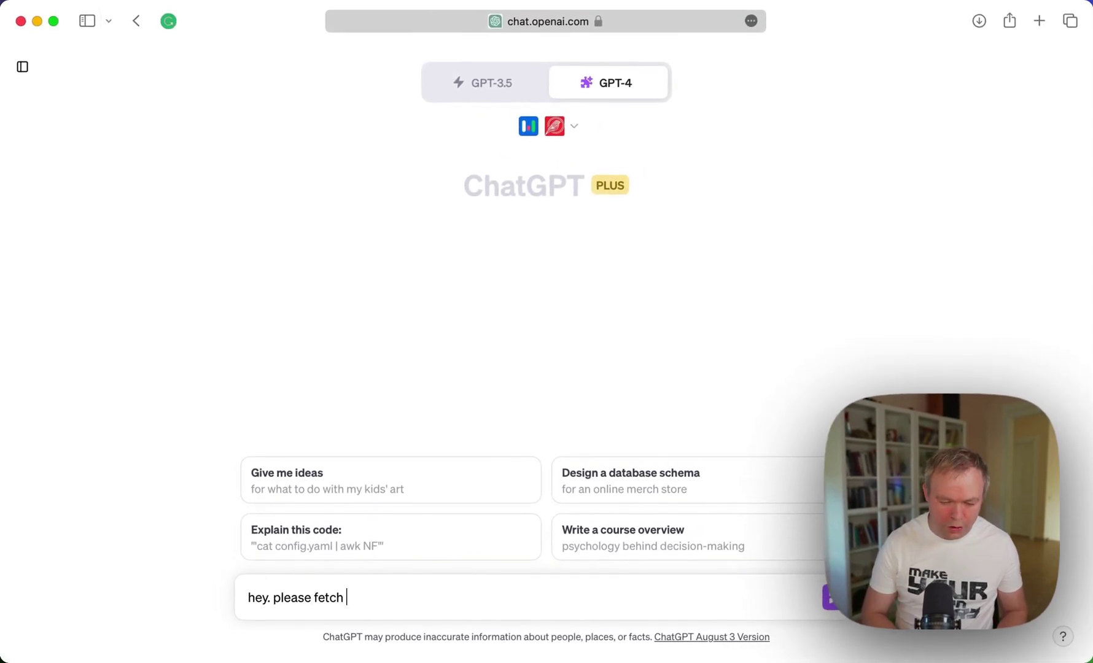
{"action": "type", "text": "all receipts"}
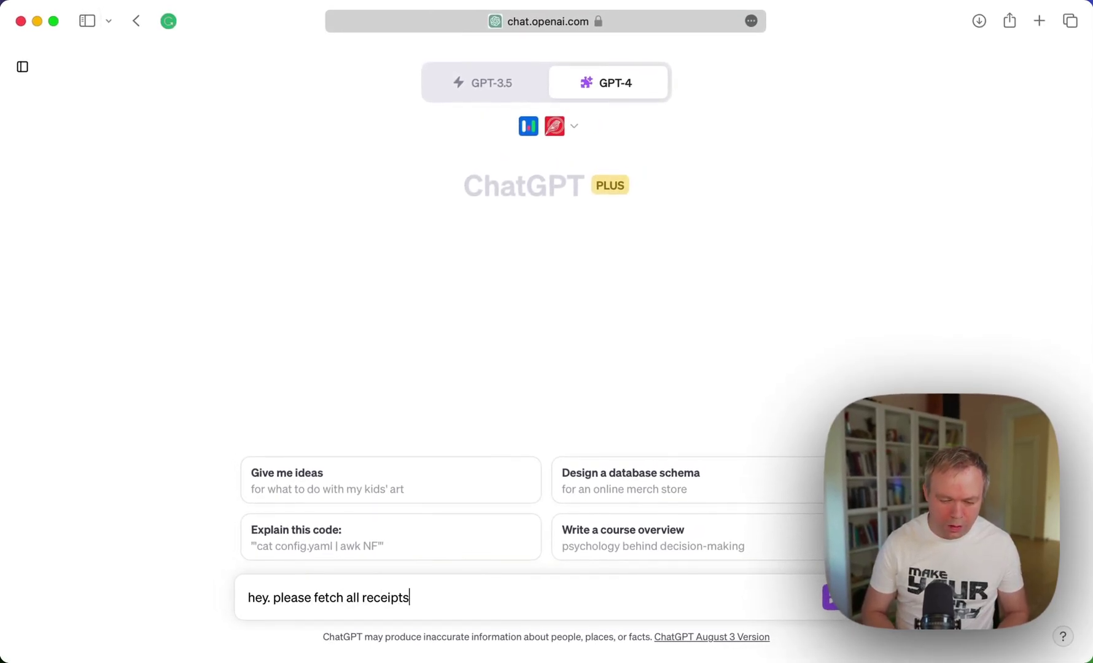
{"action": "type", "text": " a"}
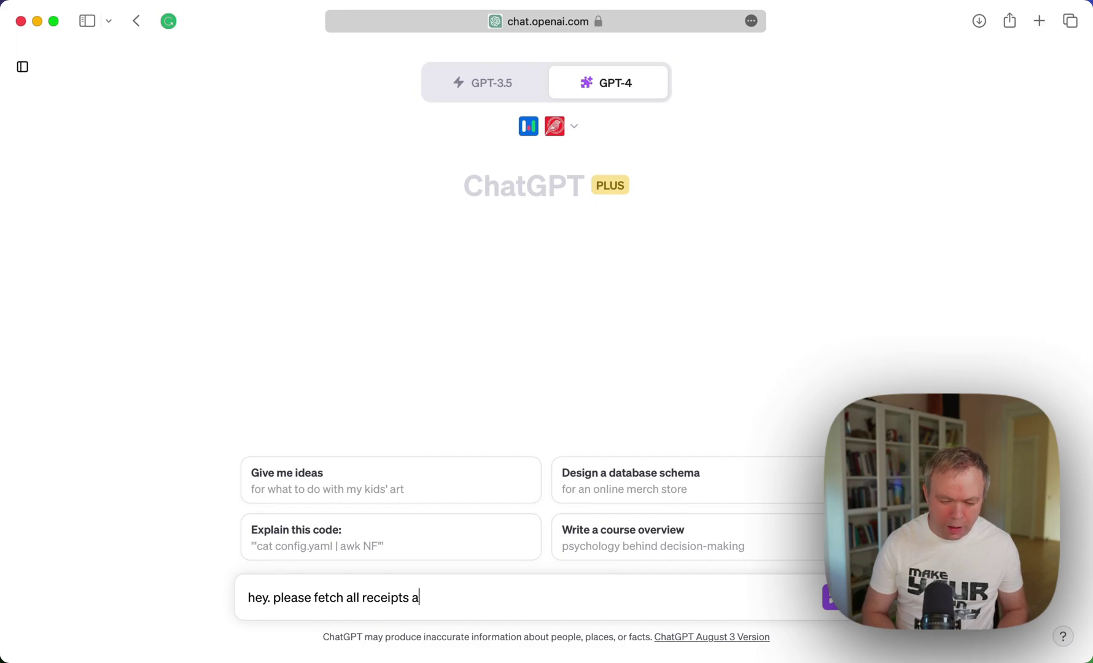
{"action": "type", "text": "nd display"}
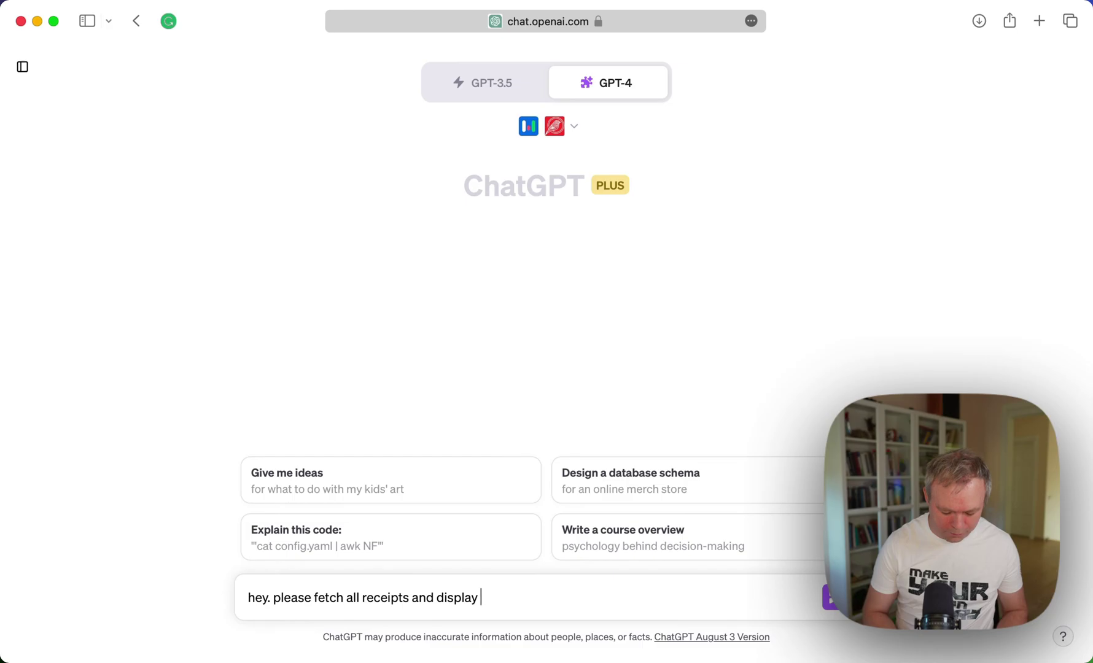
{"action": "type", "text": " store name,"}
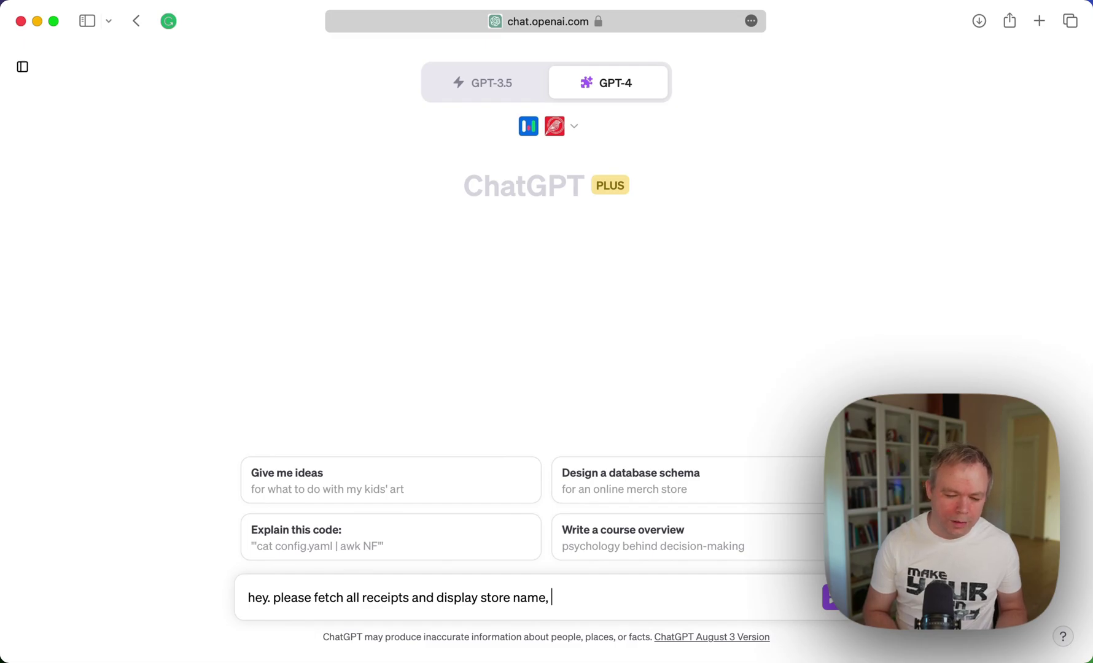
{"action": "type", "text": "receipt total"}
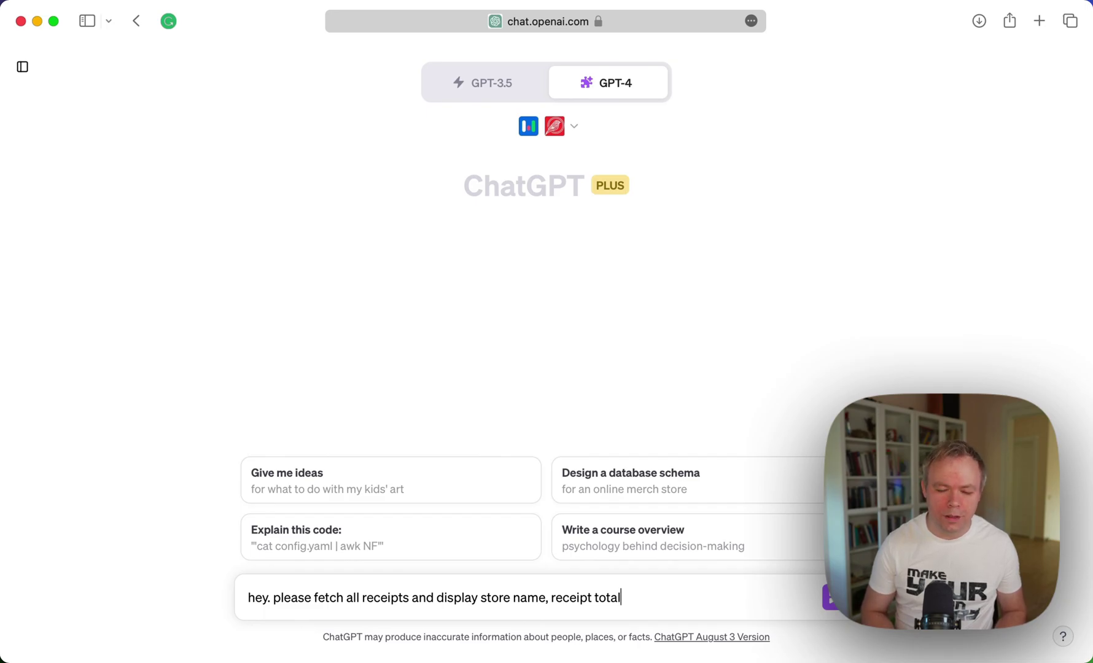
{"action": "type", "text": " and re"}
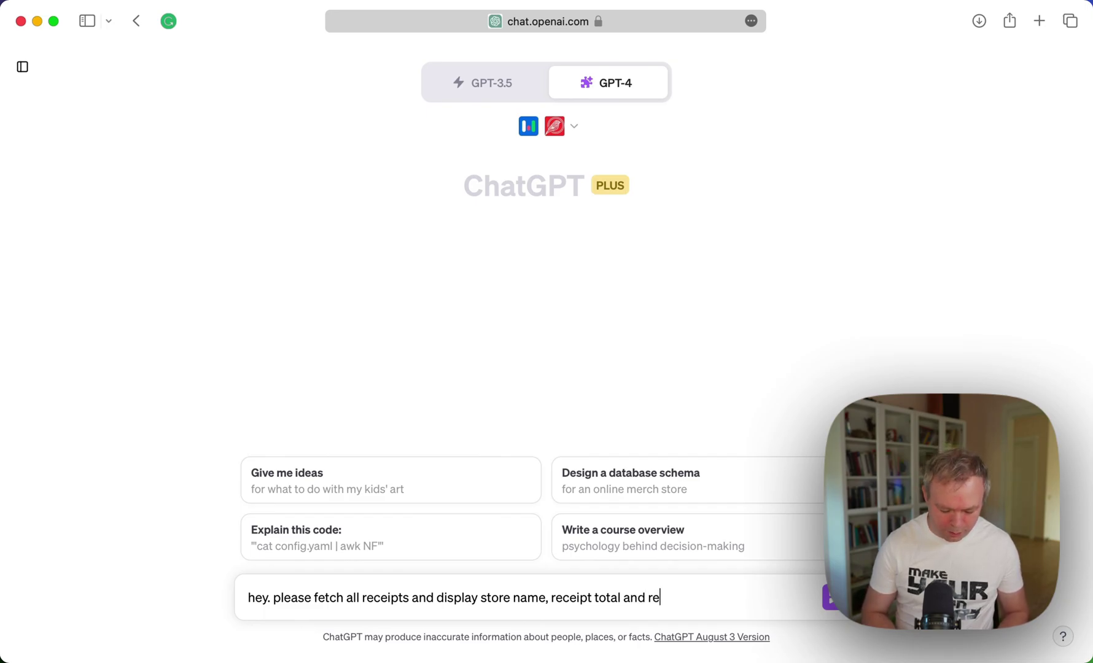
{"action": "type", "text": "ceipt date"}
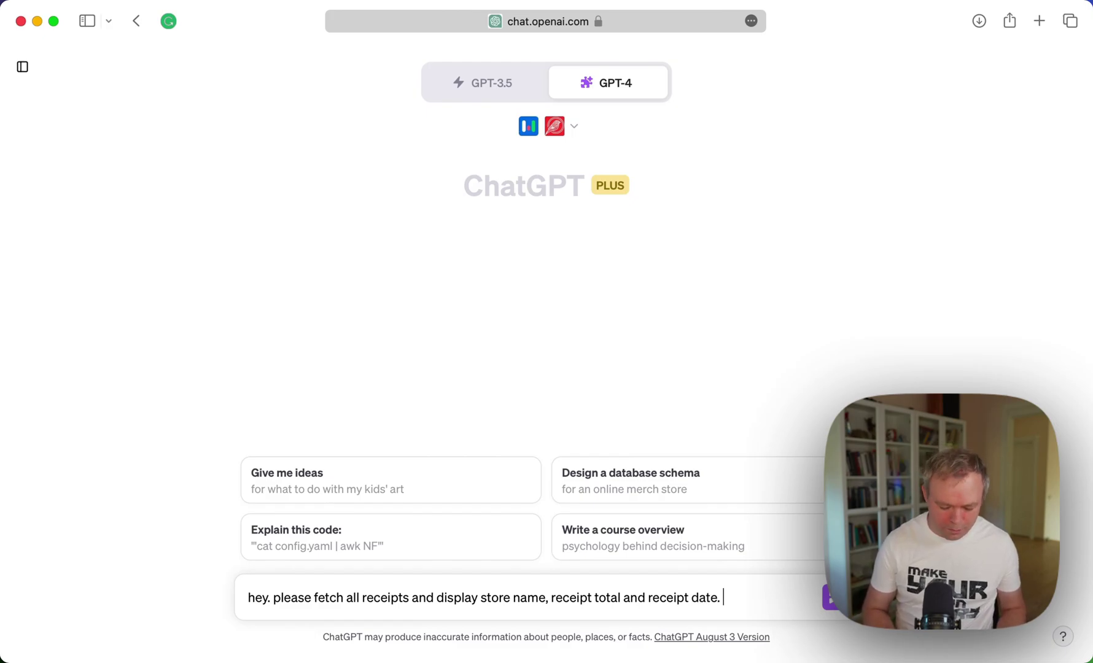
{"action": "type", "text": ". display"}
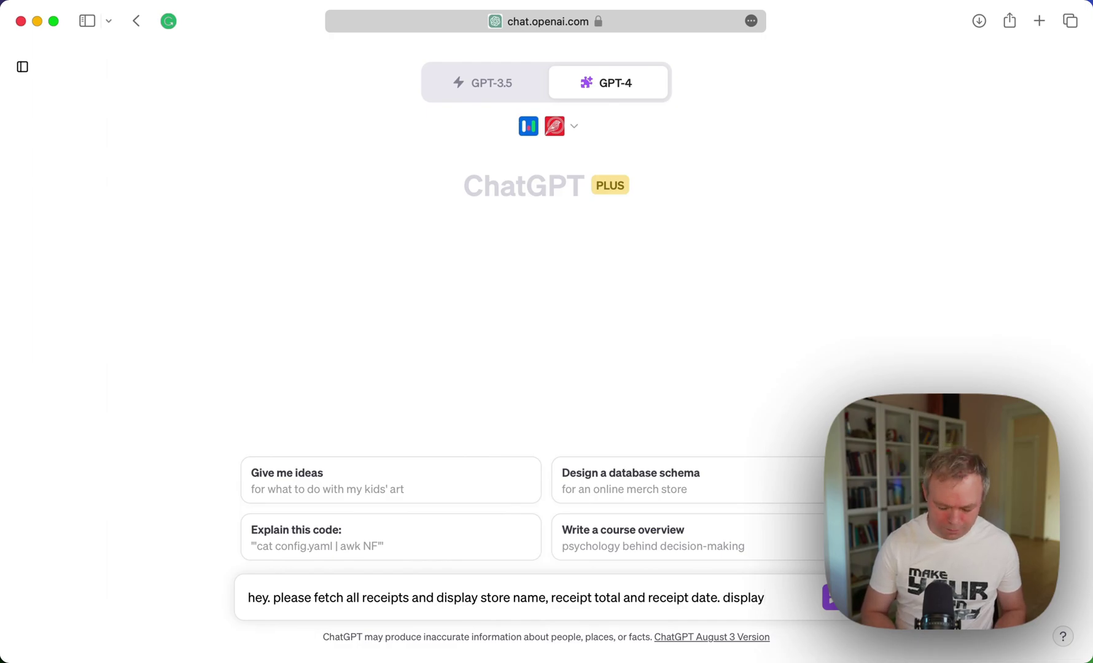
{"action": "type", "text": " it in a "}
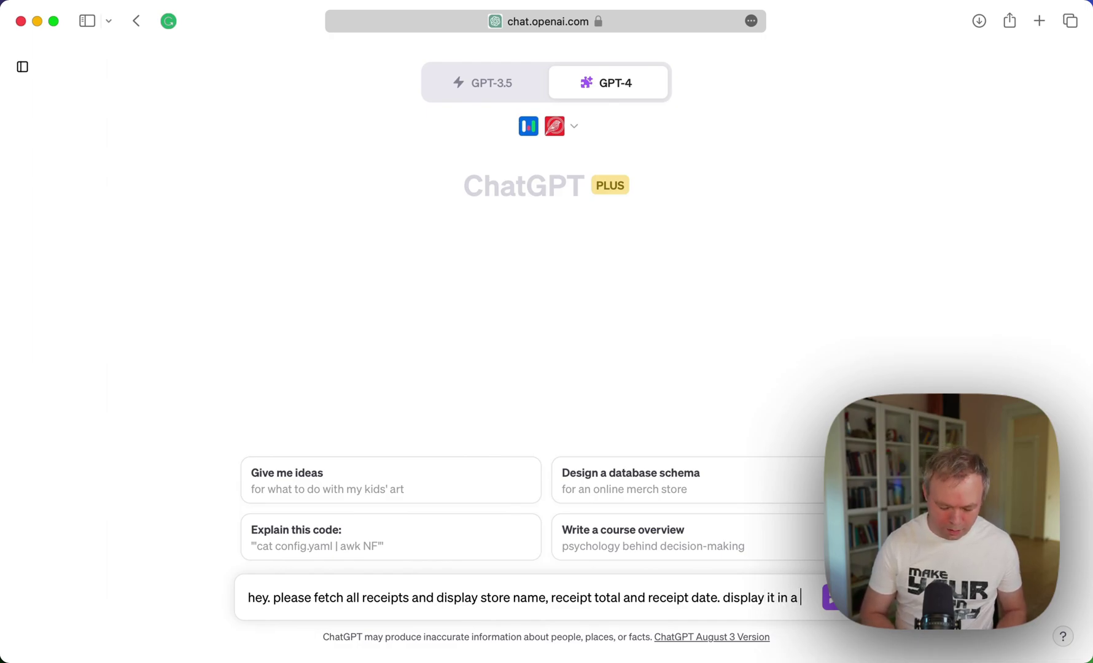
{"action": "type", "text": "table fora"}
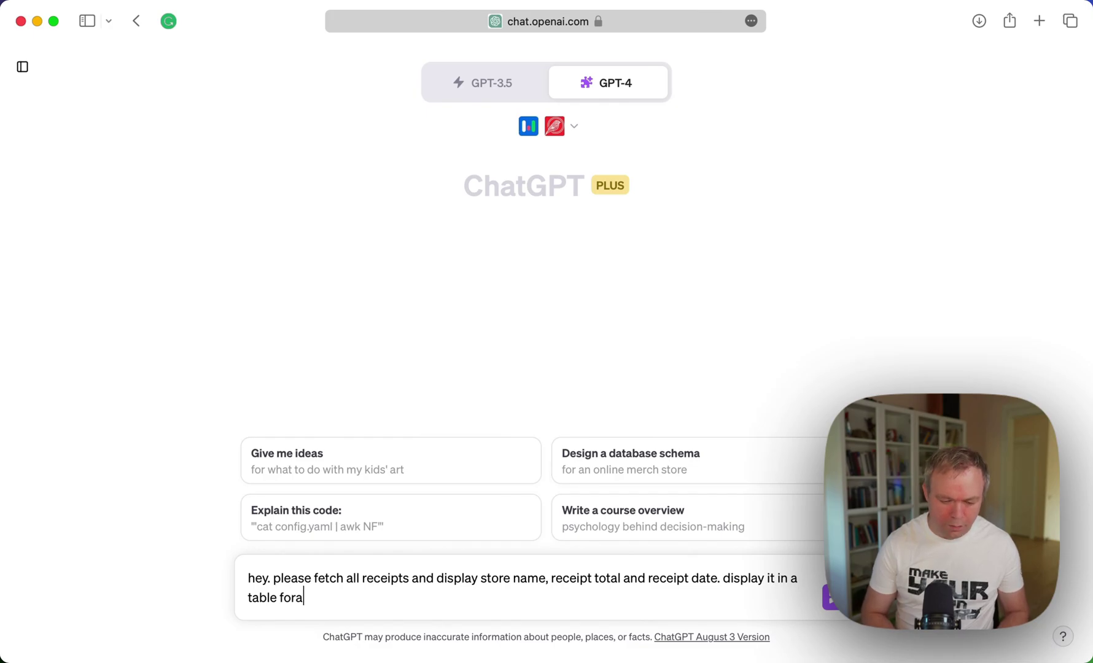
{"action": "key", "text": "BackSpace"}
{"action": "type", "text": "mat,"}
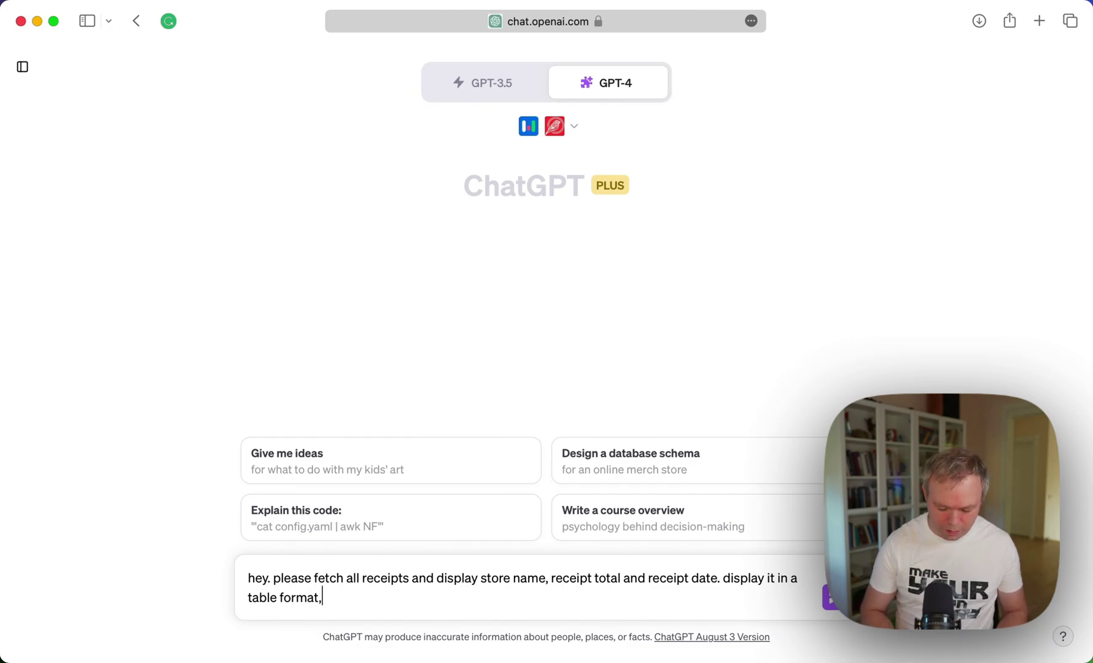
{"action": "type", "text": " ordered from"}
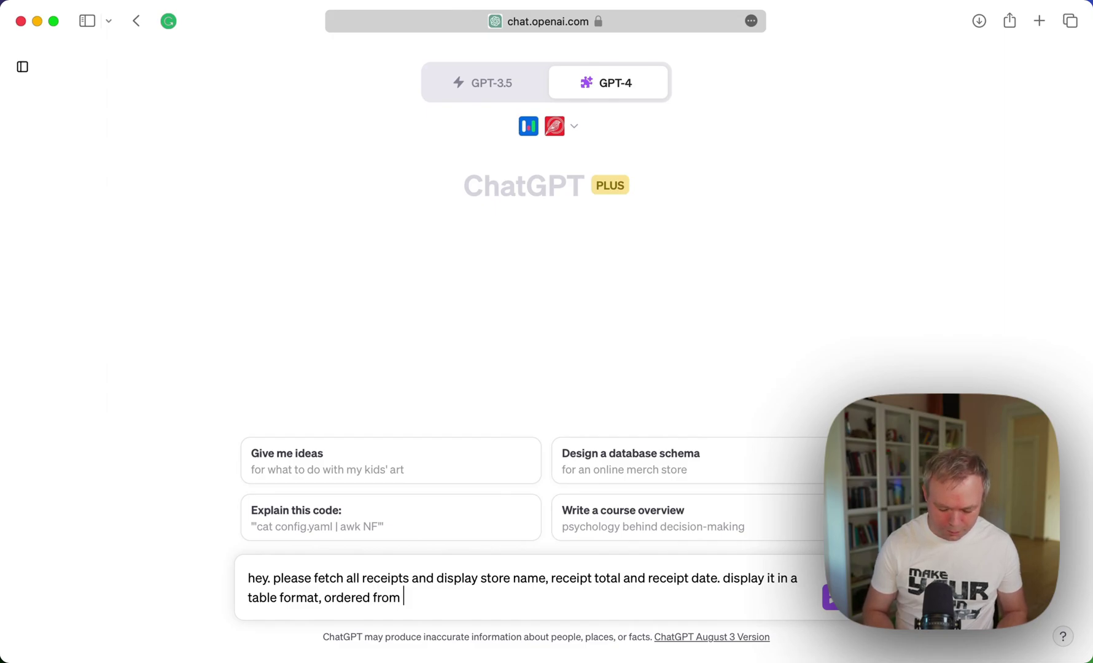
{"action": "type", "text": " oldest date"}
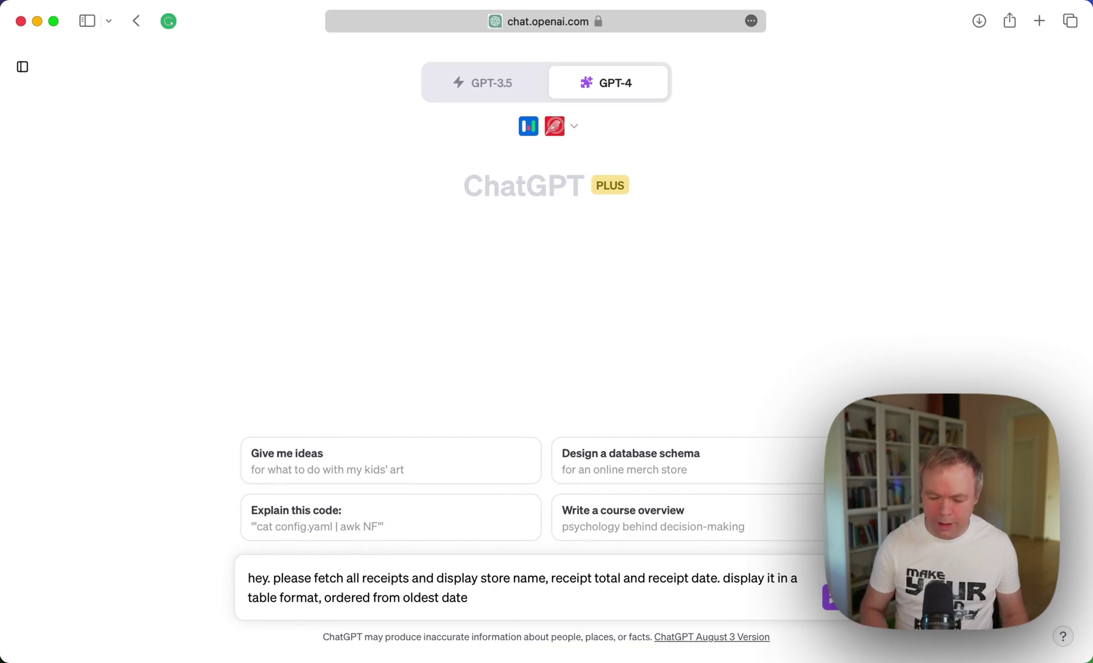
{"action": "key", "text": "Return"}
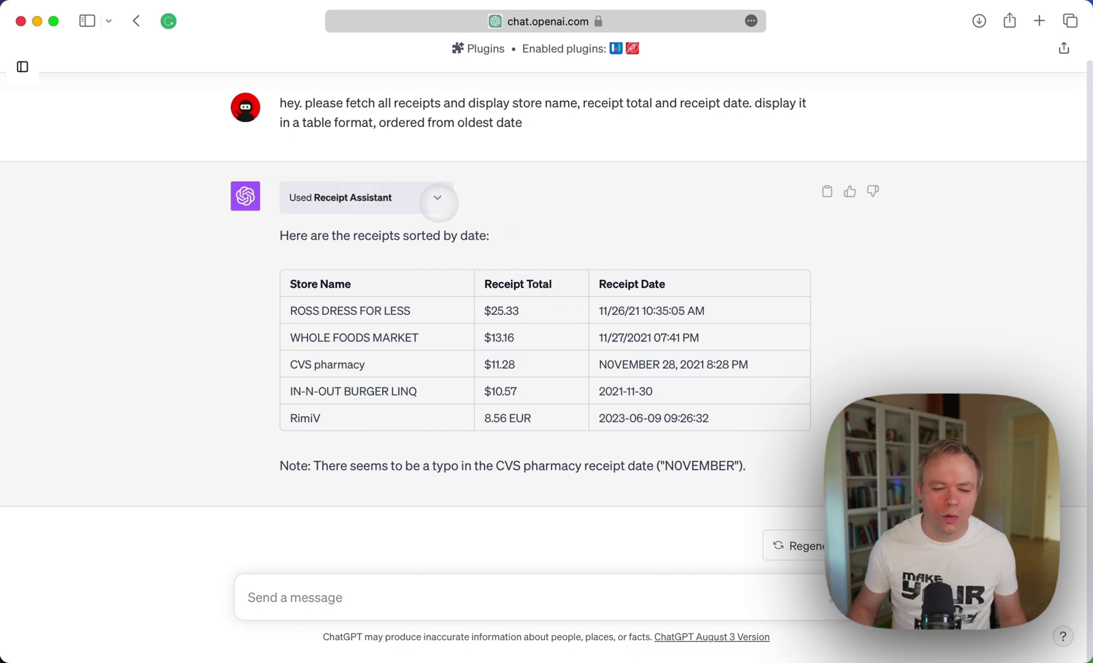
{"action": "left_click", "coordinate": [438, 197]}
{"action": "scroll", "coordinate": [462, 198], "scroll_direction": "down", "scroll_amount": 10}
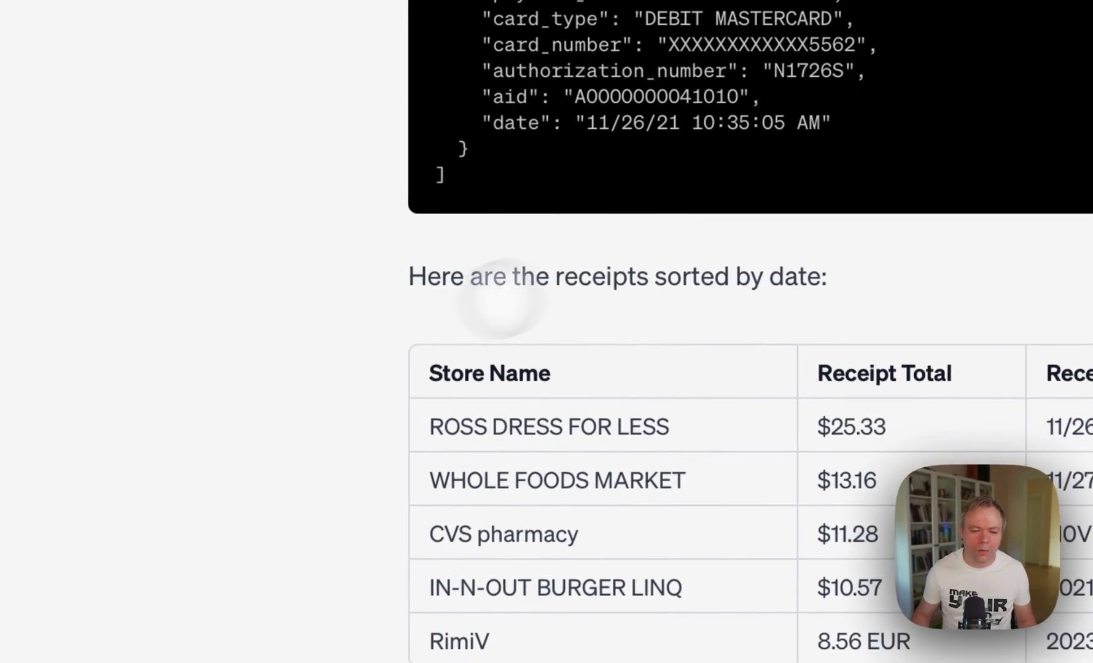
{"action": "scroll", "coordinate": [366, 341], "scroll_direction": "up", "scroll_amount": 10}
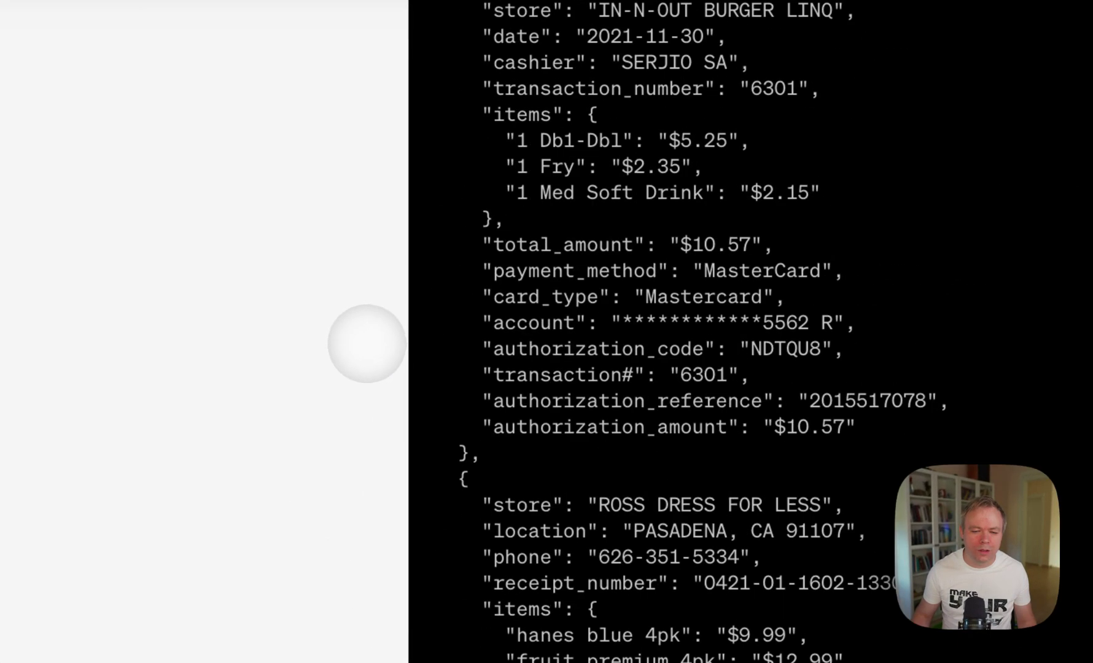
{"action": "scroll", "coordinate": [430, 322], "scroll_direction": "up", "scroll_amount": 15}
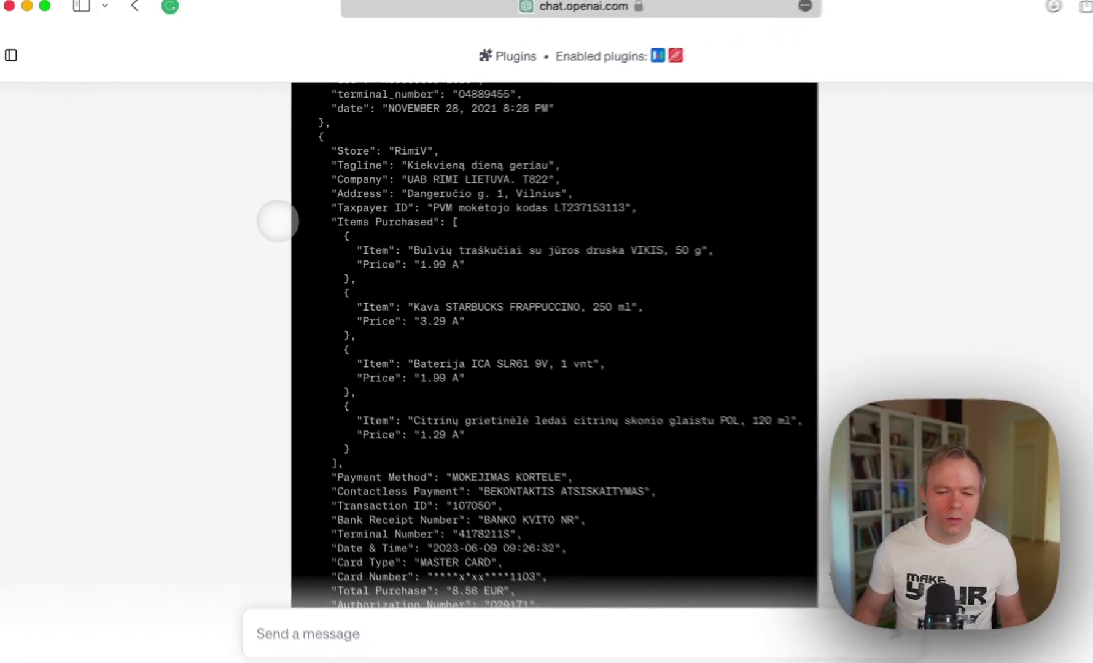
{"action": "scroll", "coordinate": [278, 221], "scroll_direction": "up", "scroll_amount": 15}
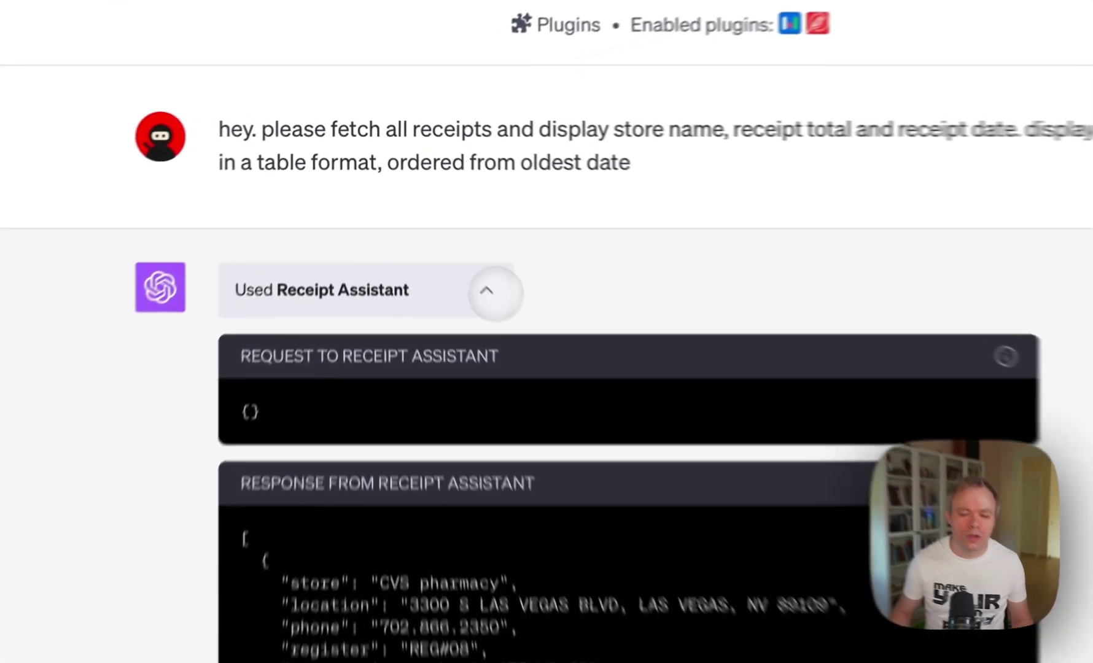
{"action": "left_click", "coordinate": [438, 218]}
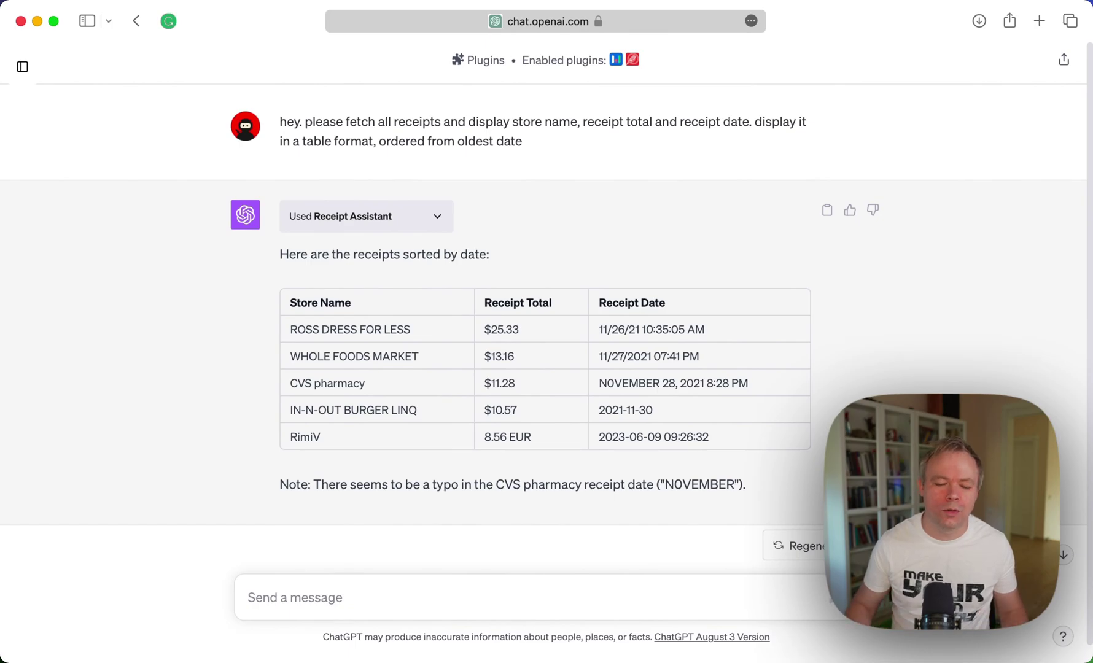
{"action": "scroll", "coordinate": [452, 423], "scroll_direction": "down", "scroll_amount": 1}
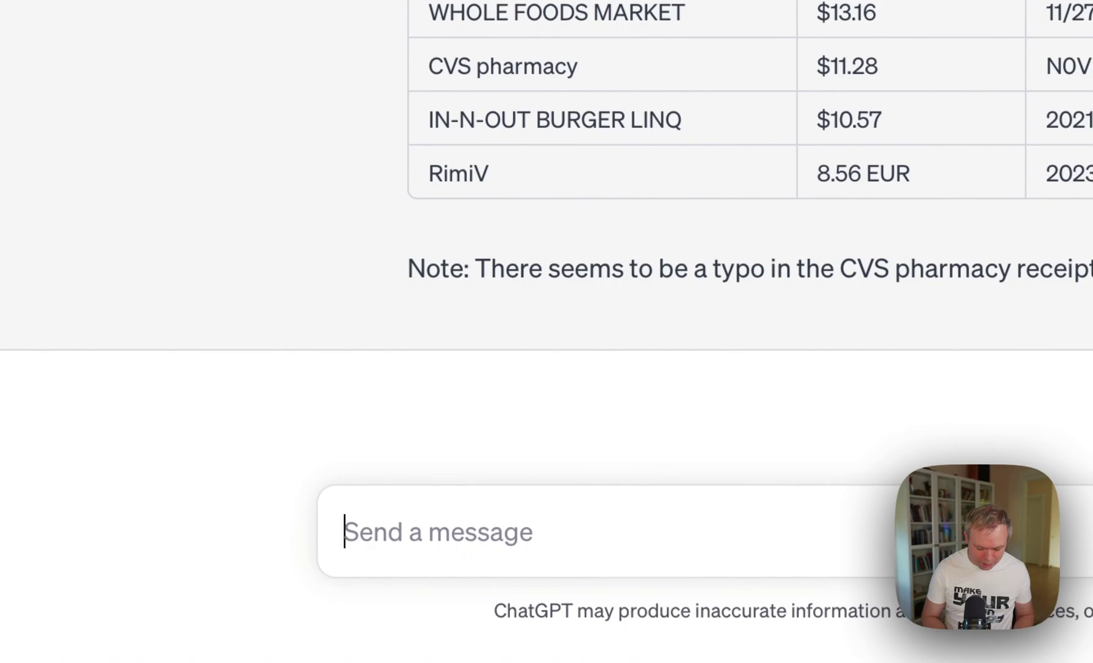
Send 'now i want to add one more receipt' to ChatGPT.
{"action": "type", "text": "now i want to add one more r"}
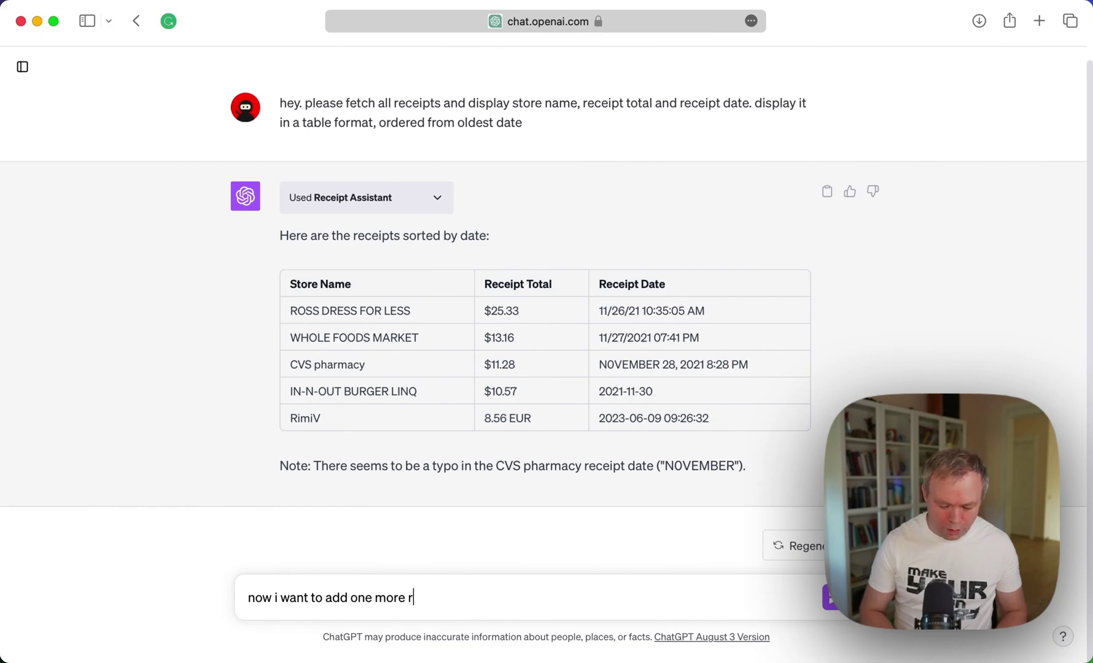
{"action": "type", "text": "eceipt"}
{"action": "key", "text": "Return"}
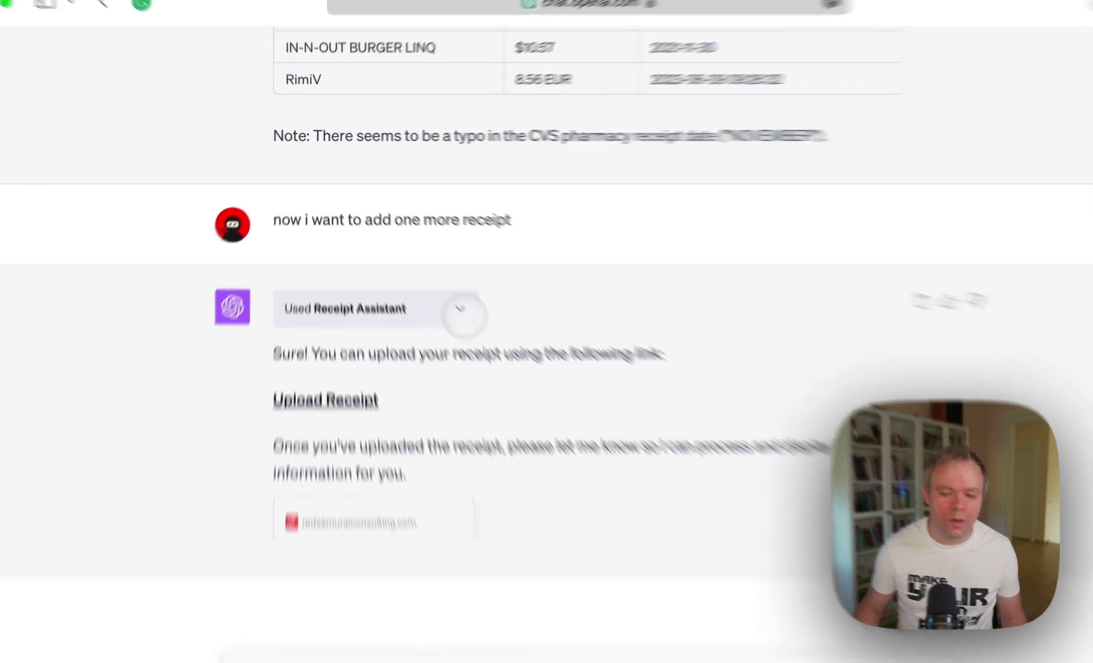
{"action": "left_click", "coordinate": [461, 310]}
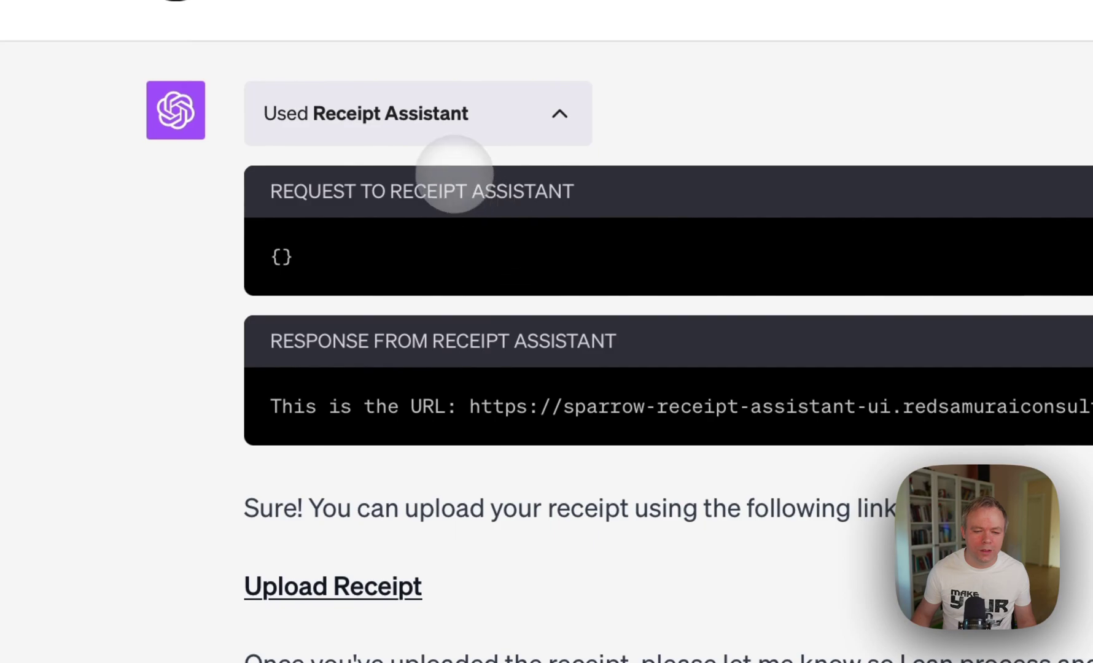
{"action": "left_click", "coordinate": [562, 112]}
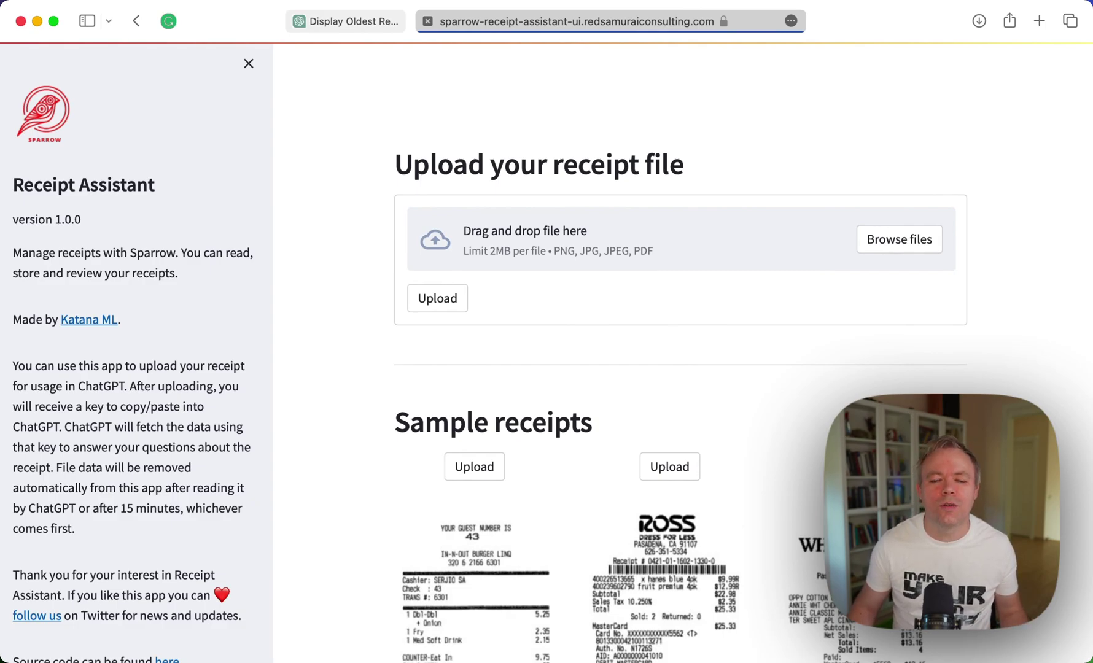
Scroll through the In-N-Out Burger, ROSS and Whole Foods sample receipts and return to the upload box.
{"action": "scroll", "coordinate": [525, 337], "scroll_direction": "down", "scroll_amount": 3}
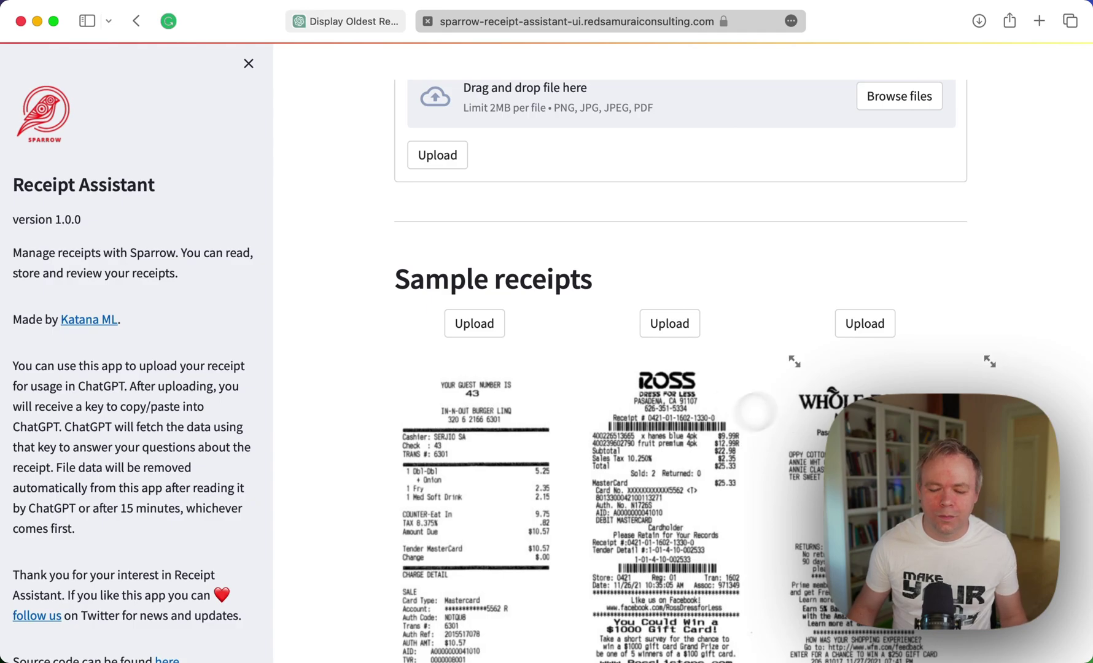
{"action": "scroll", "coordinate": [756, 410], "scroll_direction": "down", "scroll_amount": 4}
{"action": "scroll", "coordinate": [768, 369], "scroll_direction": "up", "scroll_amount": 3}
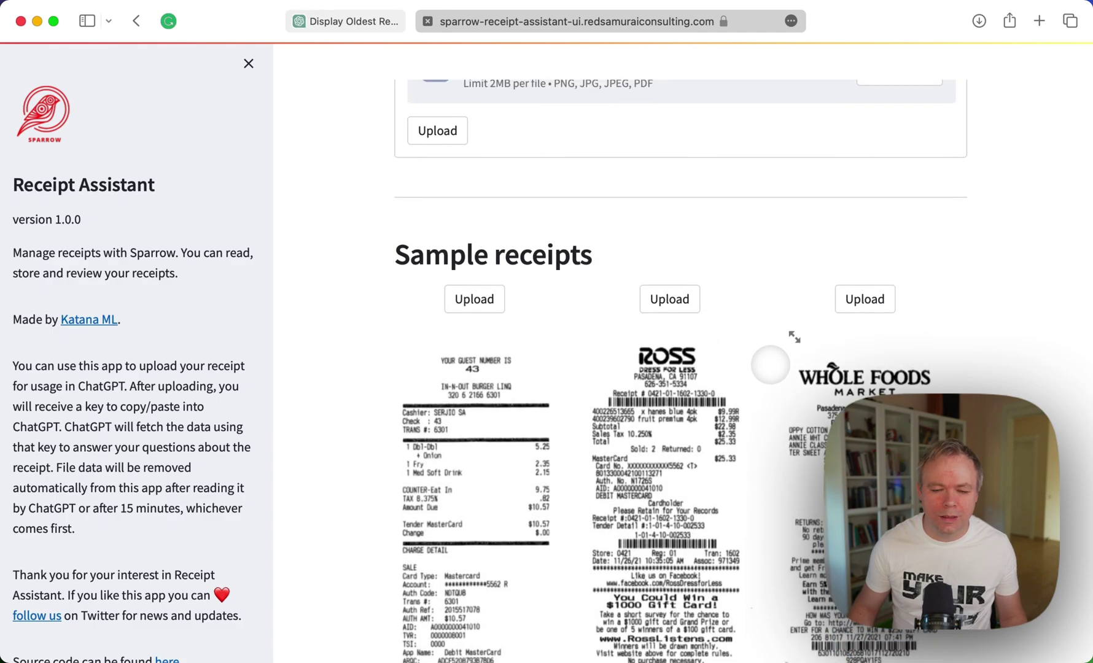
{"action": "scroll", "coordinate": [770, 365], "scroll_direction": "up", "scroll_amount": 1}
{"action": "scroll", "coordinate": [669, 258], "scroll_direction": "down", "scroll_amount": 3}
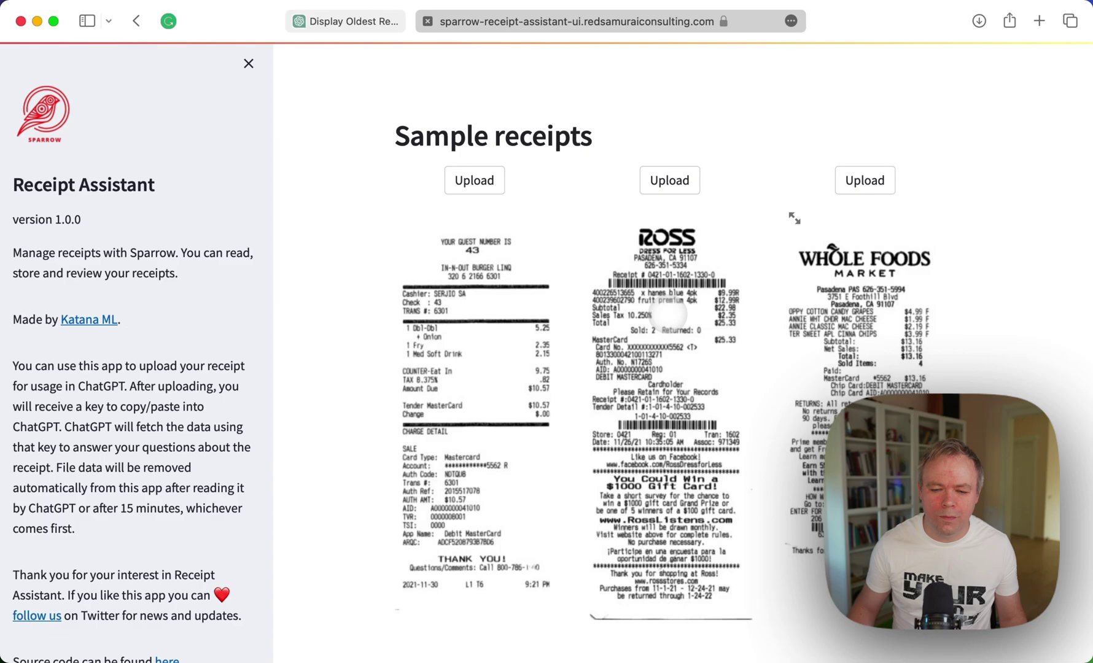
{"action": "scroll", "coordinate": [669, 313], "scroll_direction": "up", "scroll_amount": 3}
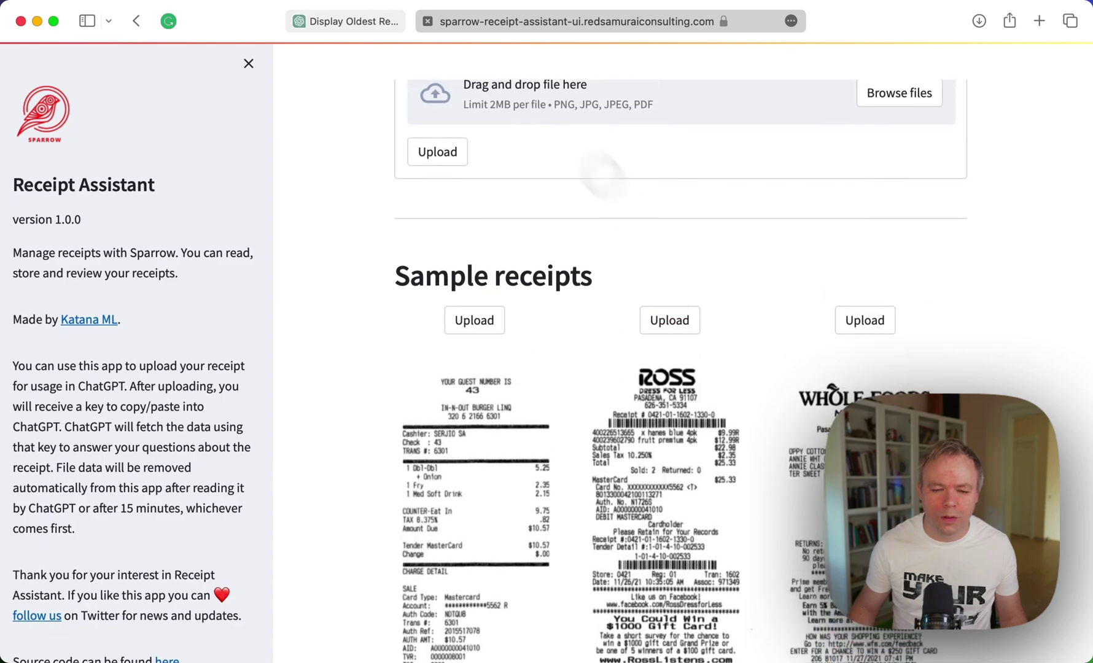
{"action": "left_click", "coordinate": [438, 152]}
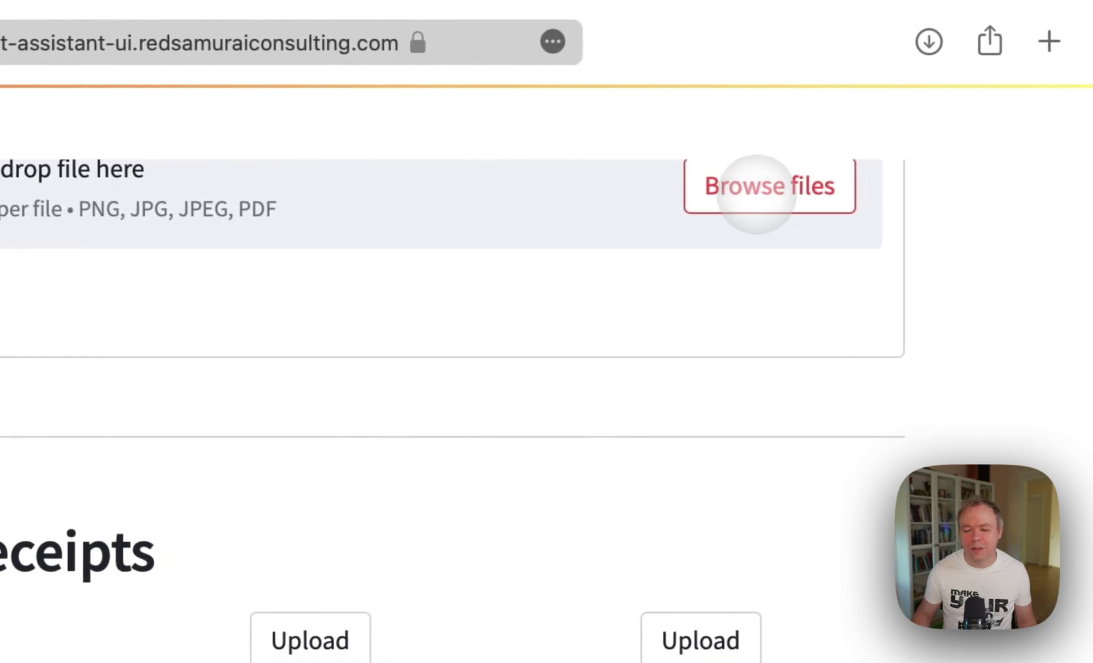
Browse to Downloads > docs and attach oldnavy-20211211_015.jpg for upload.
{"action": "left_click", "coordinate": [757, 192]}
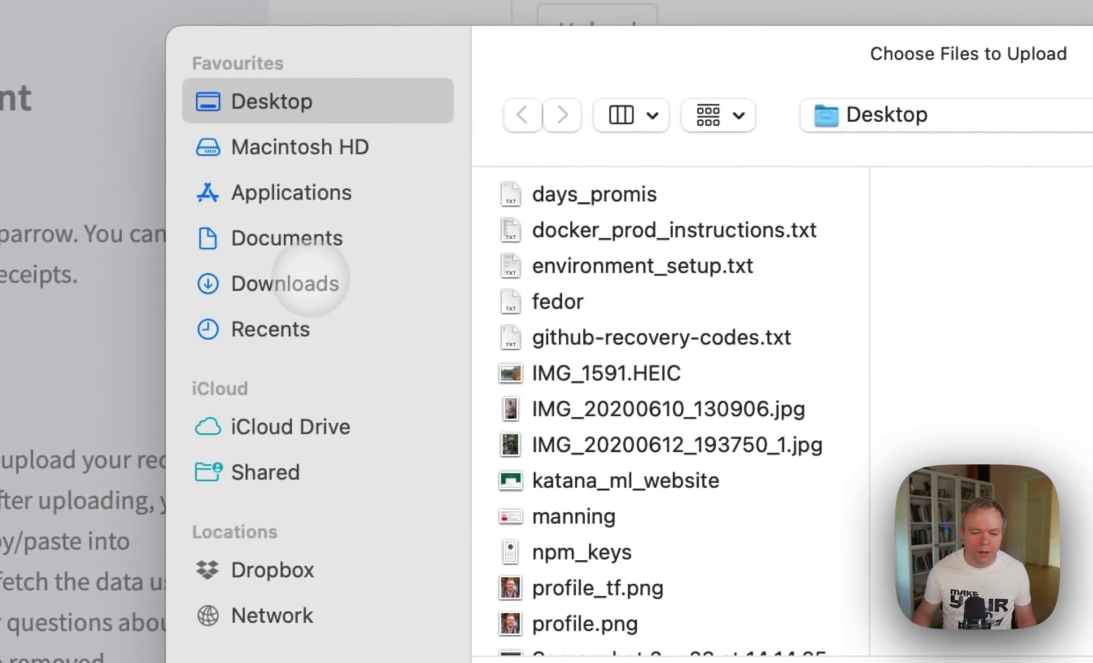
{"action": "left_click", "coordinate": [310, 281]}
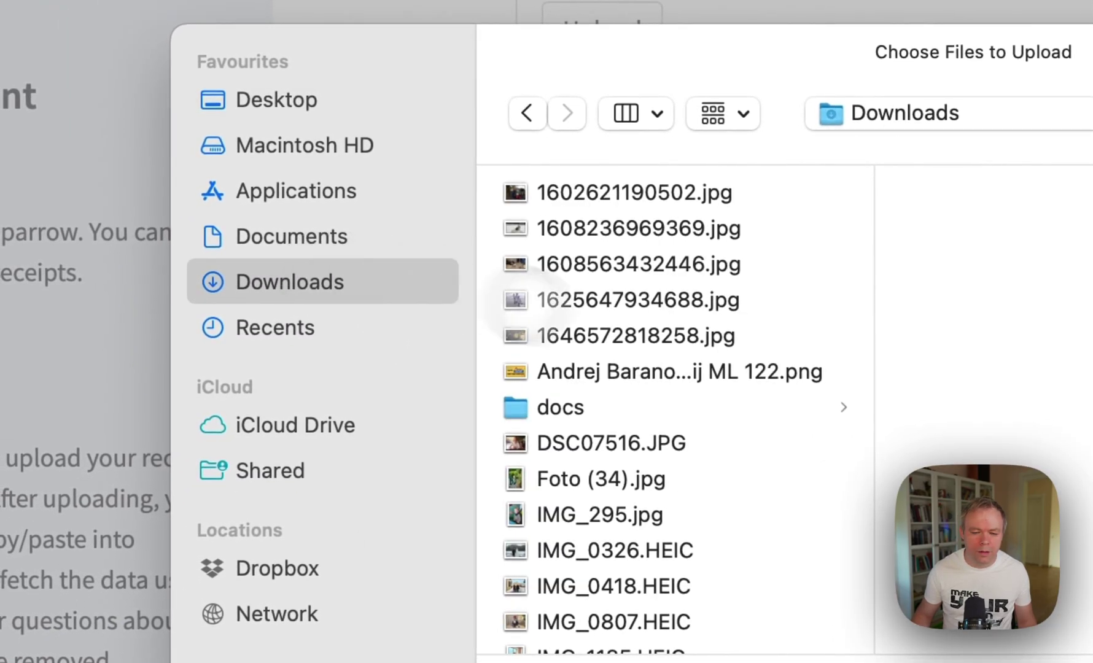
{"action": "left_click", "coordinate": [694, 405]}
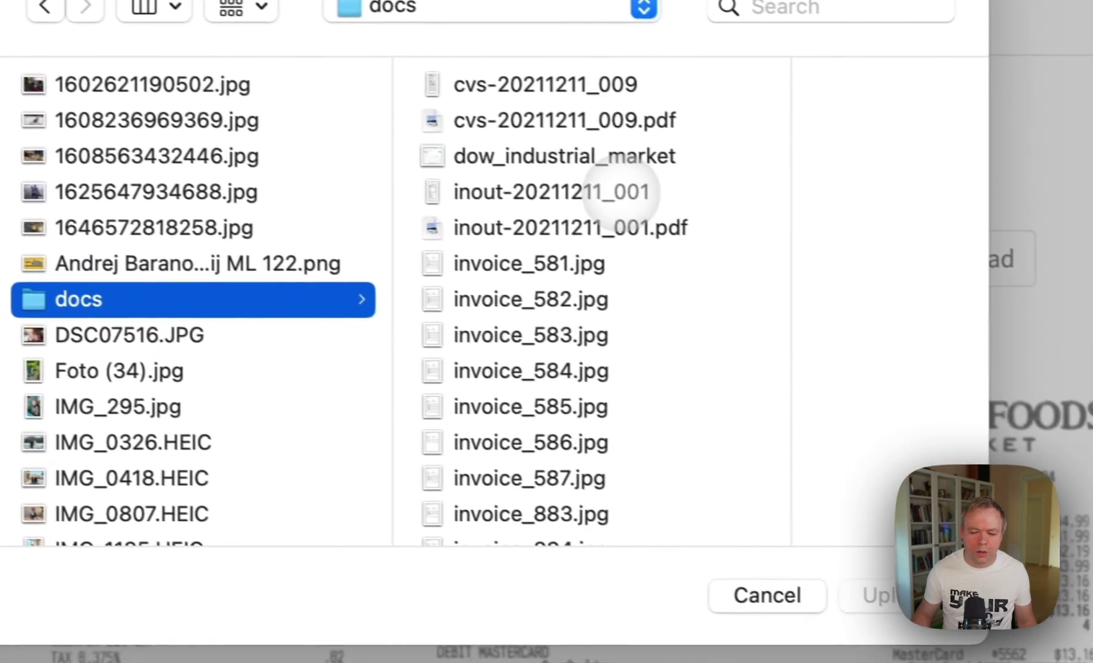
{"action": "scroll", "coordinate": [621, 191], "scroll_direction": "down", "scroll_amount": 10}
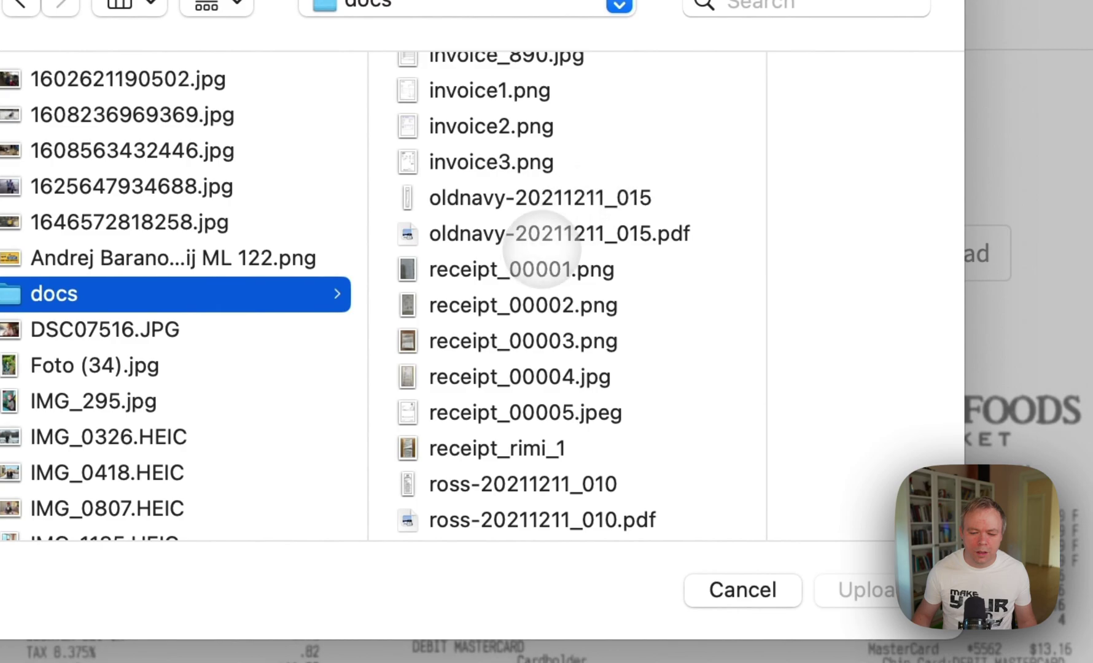
{"action": "left_click", "coordinate": [526, 269]}
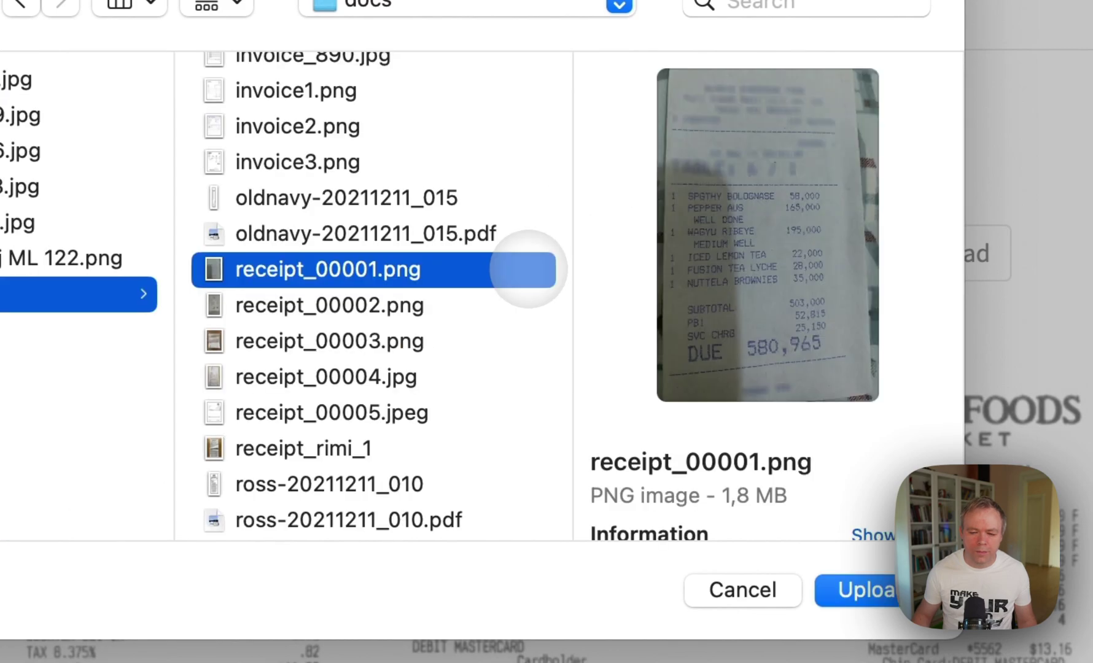
{"action": "scroll", "coordinate": [465, 286], "scroll_direction": "down", "scroll_amount": 3}
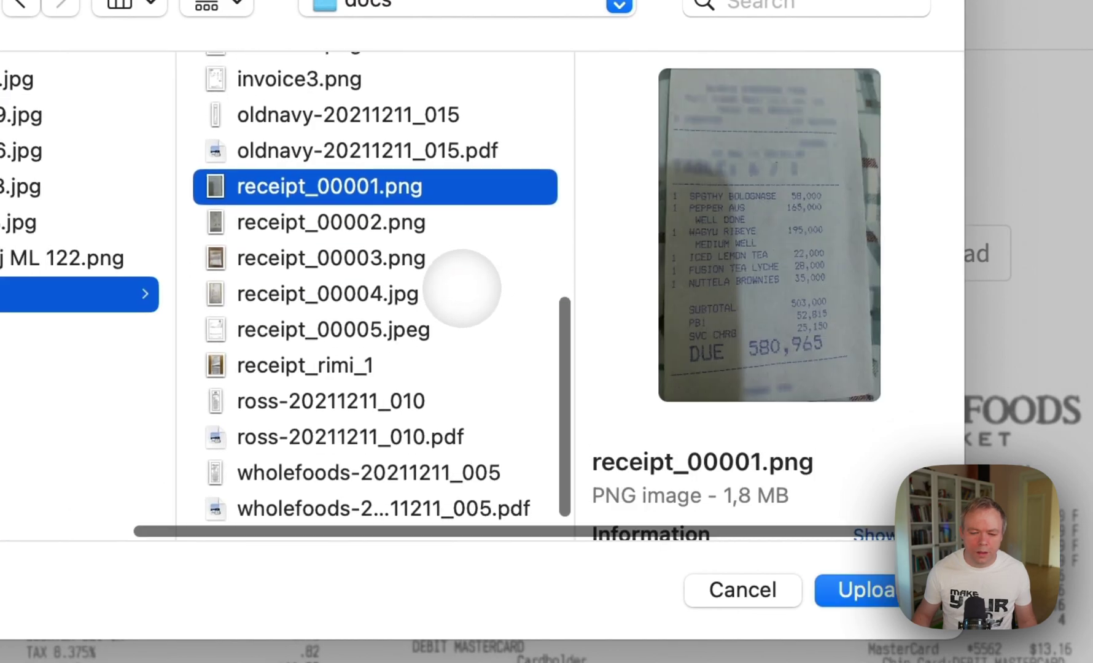
{"action": "left_click", "coordinate": [417, 105]}
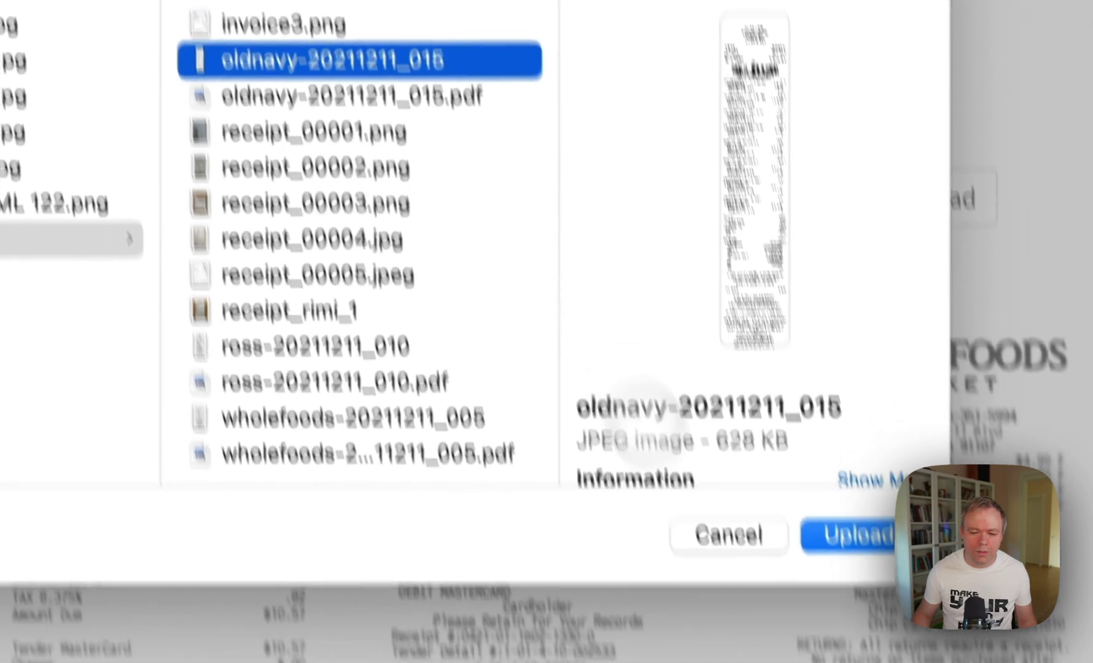
{"action": "left_click", "coordinate": [873, 597]}
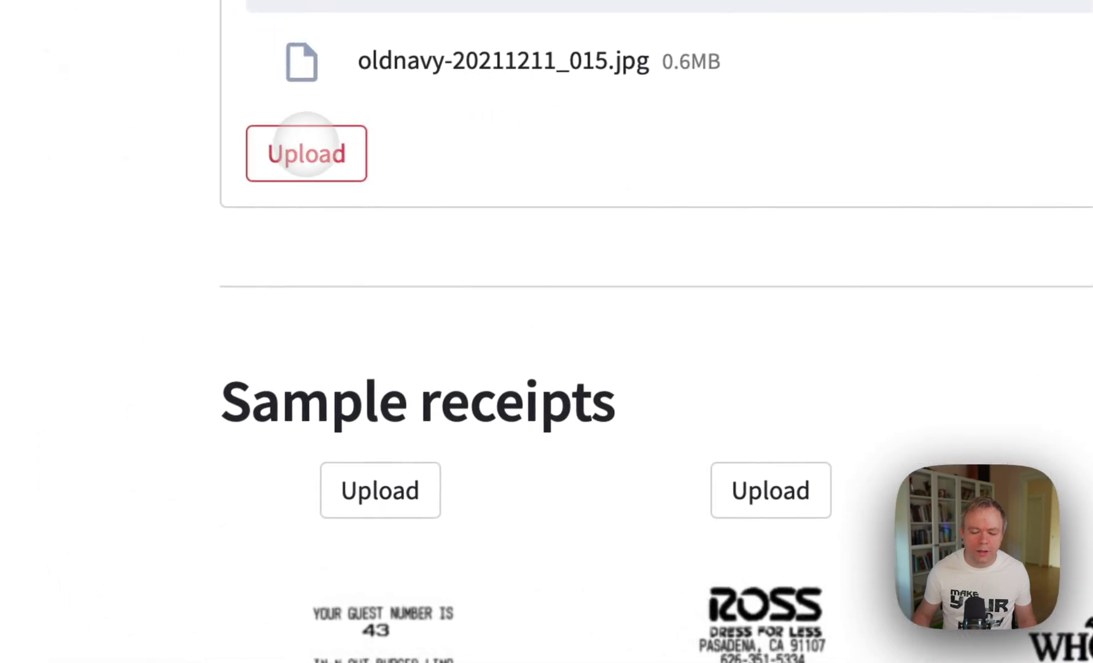
Upload the Old Navy receipt and select the returned success key.
{"action": "left_click", "coordinate": [306, 152]}
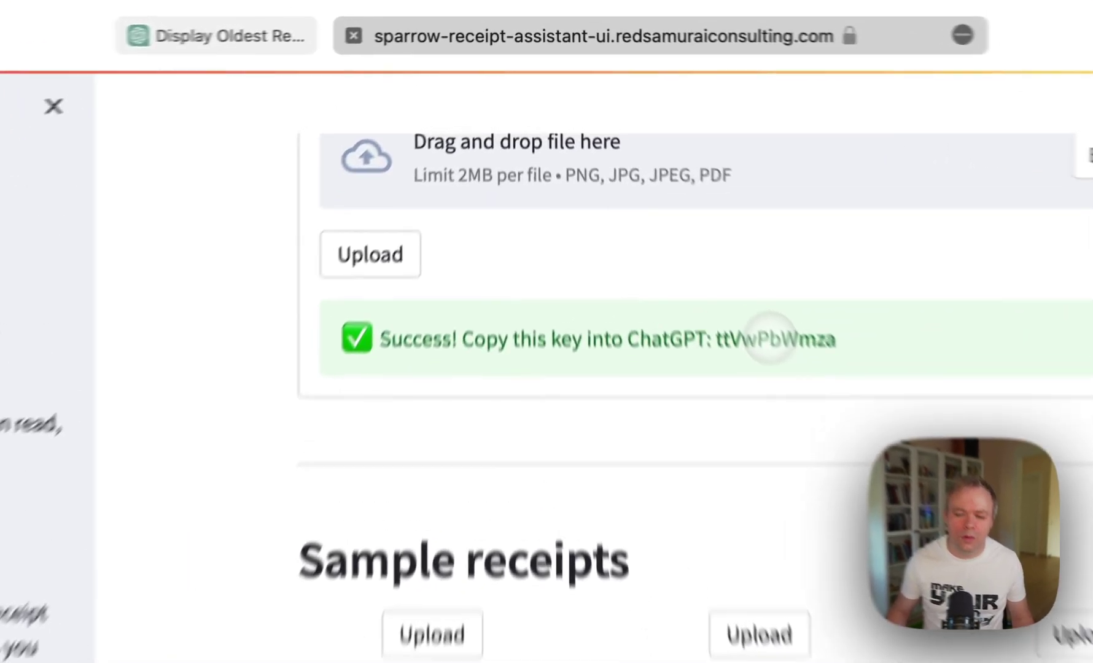
{"action": "double_click", "coordinate": [677, 202]}
{"action": "key", "text": "super+c"}
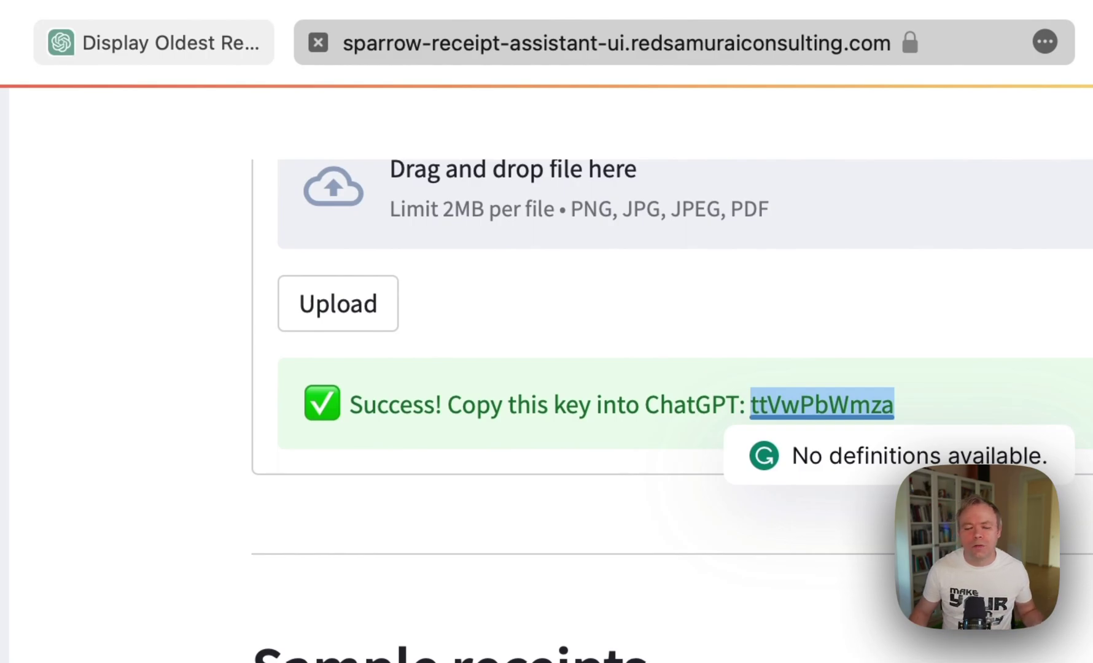
Back in ChatGPT, send 'this is the key for new file:' followed by the pasted receipt key.
{"action": "left_click", "coordinate": [153, 42]}
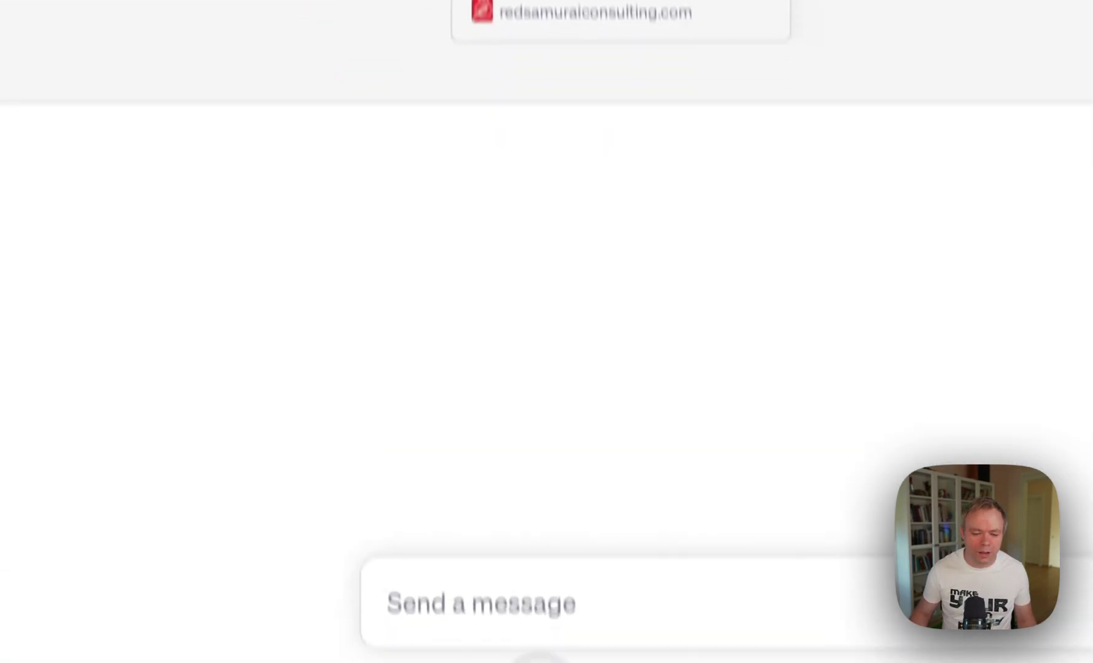
{"action": "left_click", "coordinate": [618, 553]}
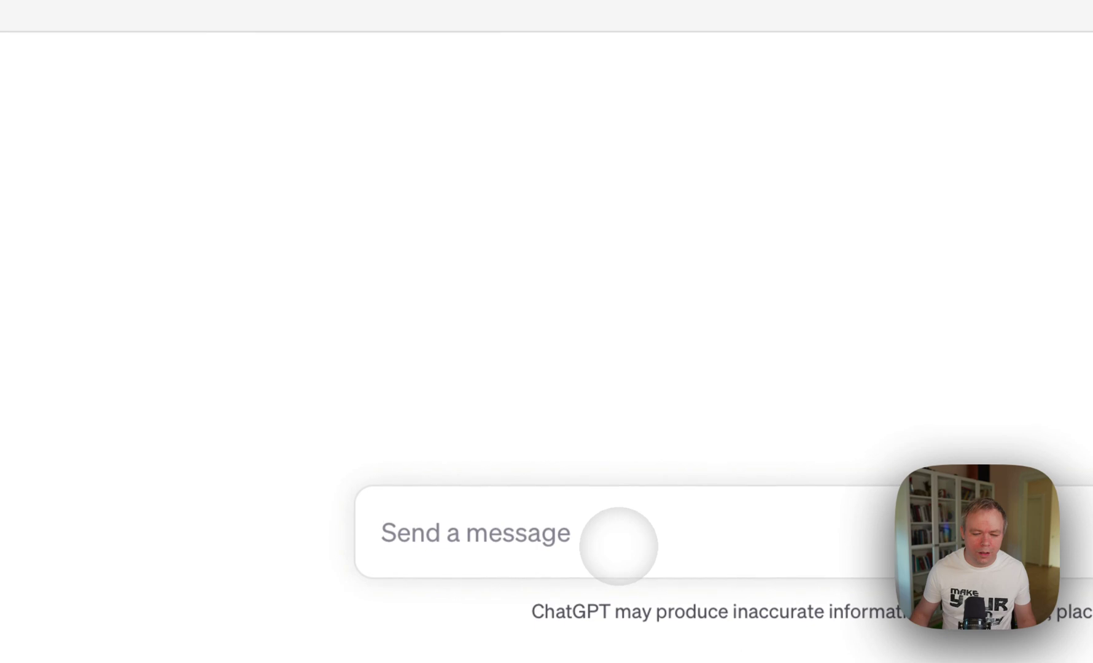
{"action": "type", "text": "this is "}
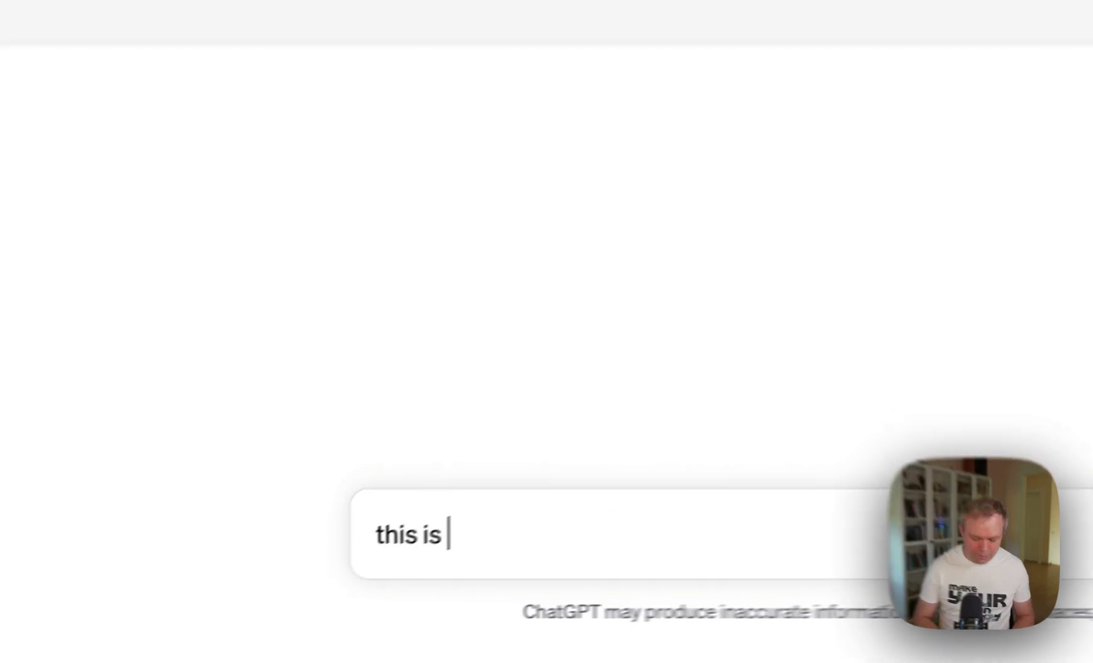
{"action": "type", "text": "the key for new"}
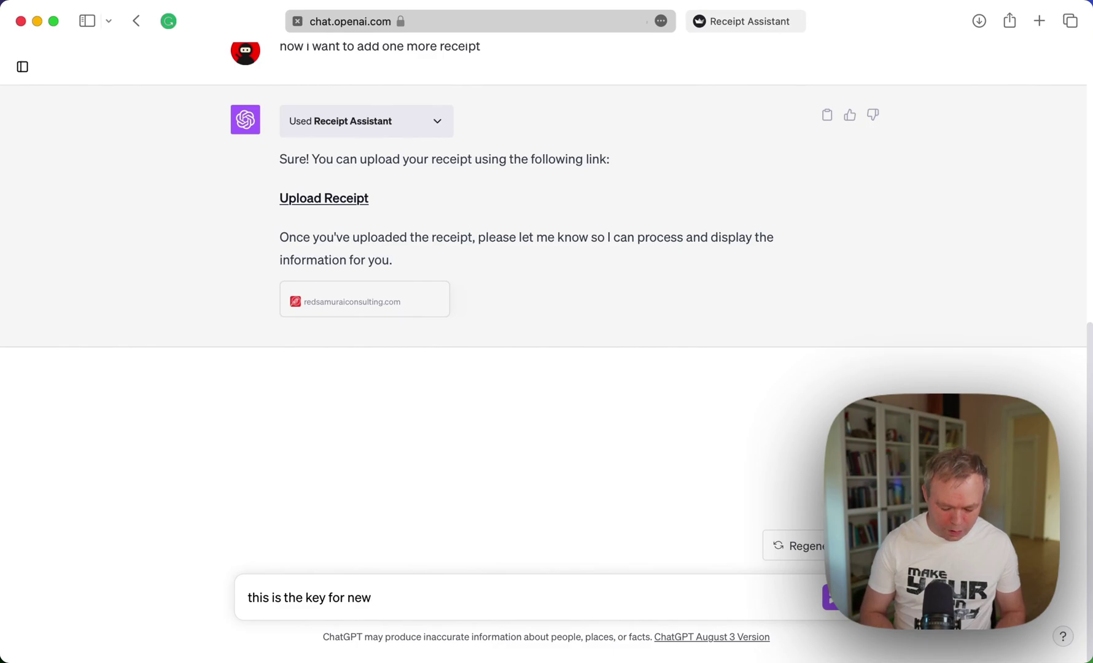
{"action": "type", "text": " file:"}
{"action": "key", "text": "super+v"}
{"action": "key", "text": "Return"}
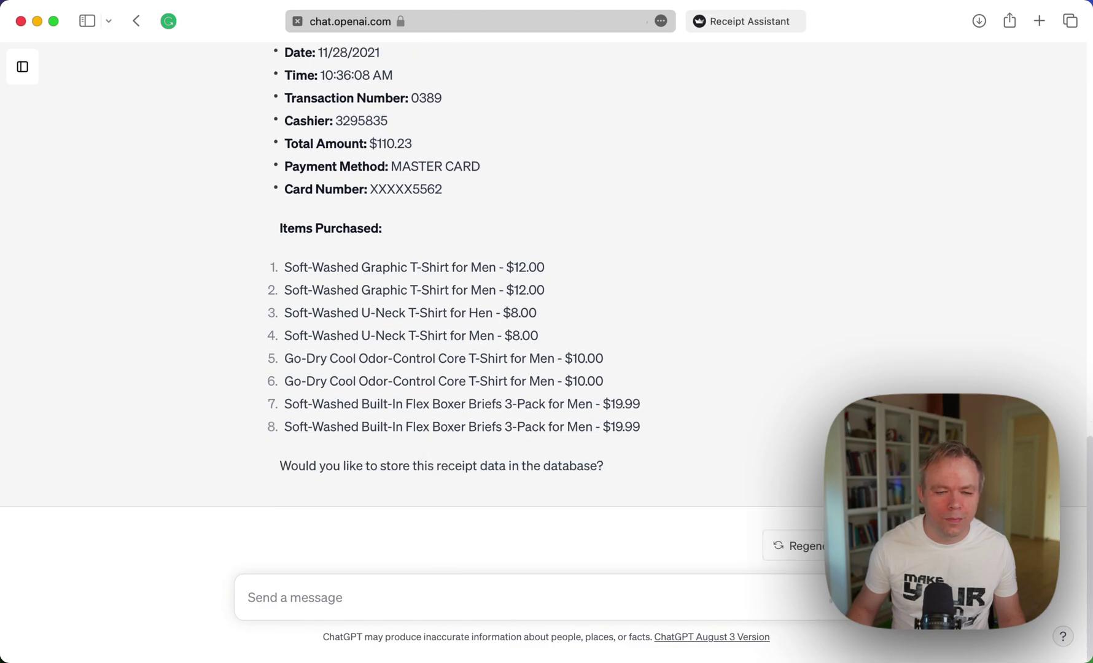
Ask 'what is the total amount for this receipt?' to get the $110.23 OLD NAVY total.
{"action": "scroll", "coordinate": [547, 332], "scroll_direction": "up", "scroll_amount": 5}
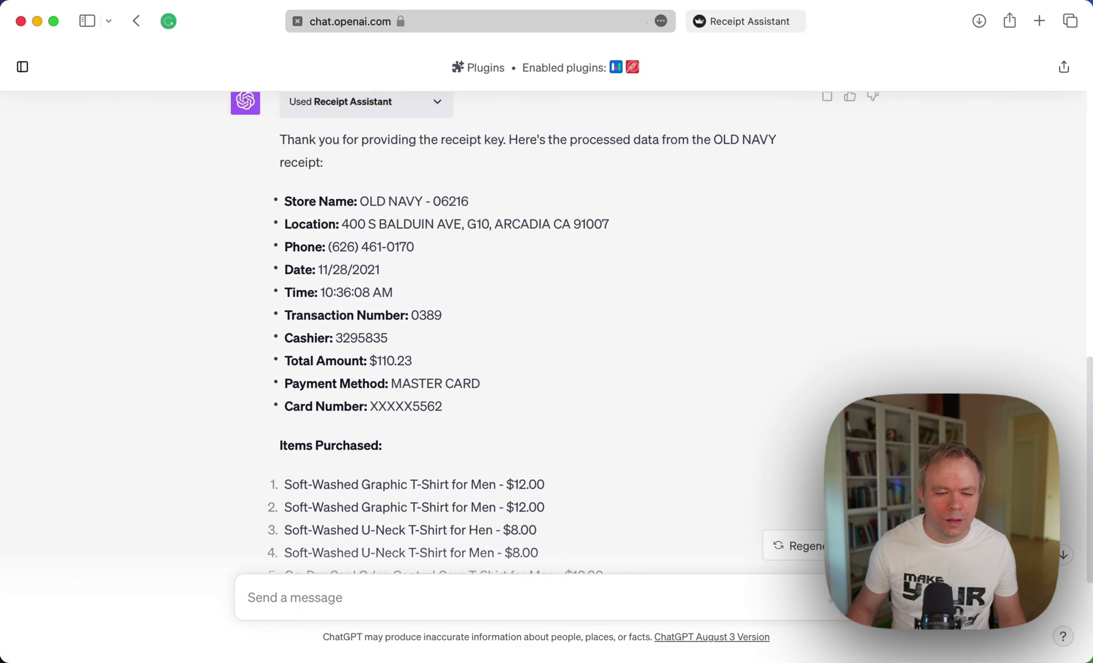
{"action": "scroll", "coordinate": [441, 393], "scroll_direction": "down", "scroll_amount": 5}
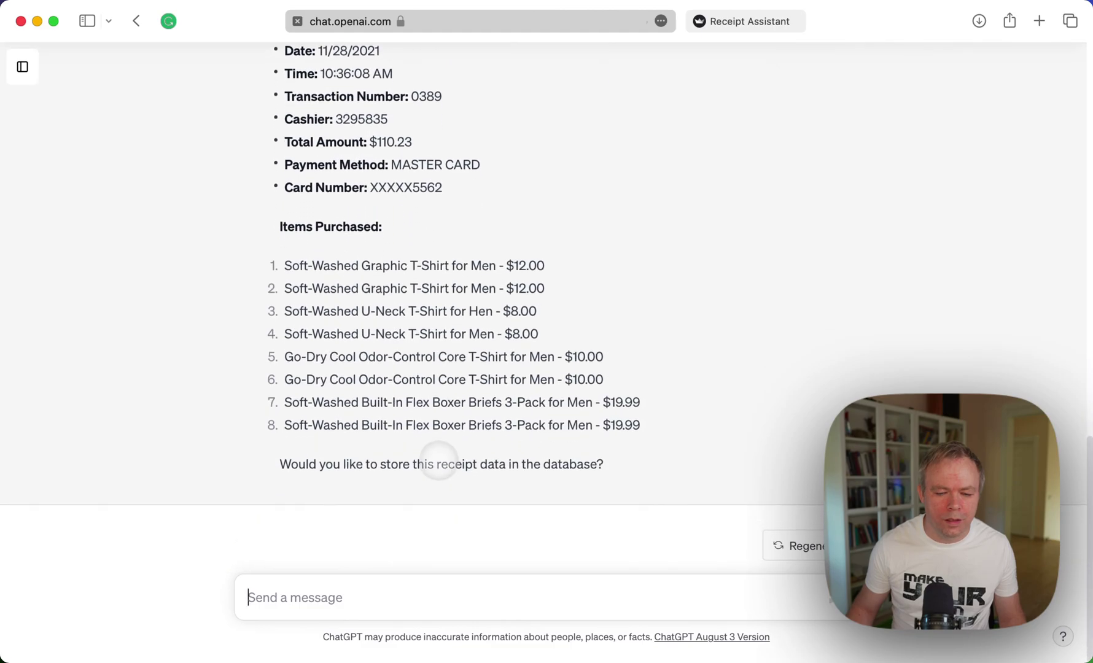
{"action": "scroll", "coordinate": [441, 393], "scroll_direction": "up", "scroll_amount": 3}
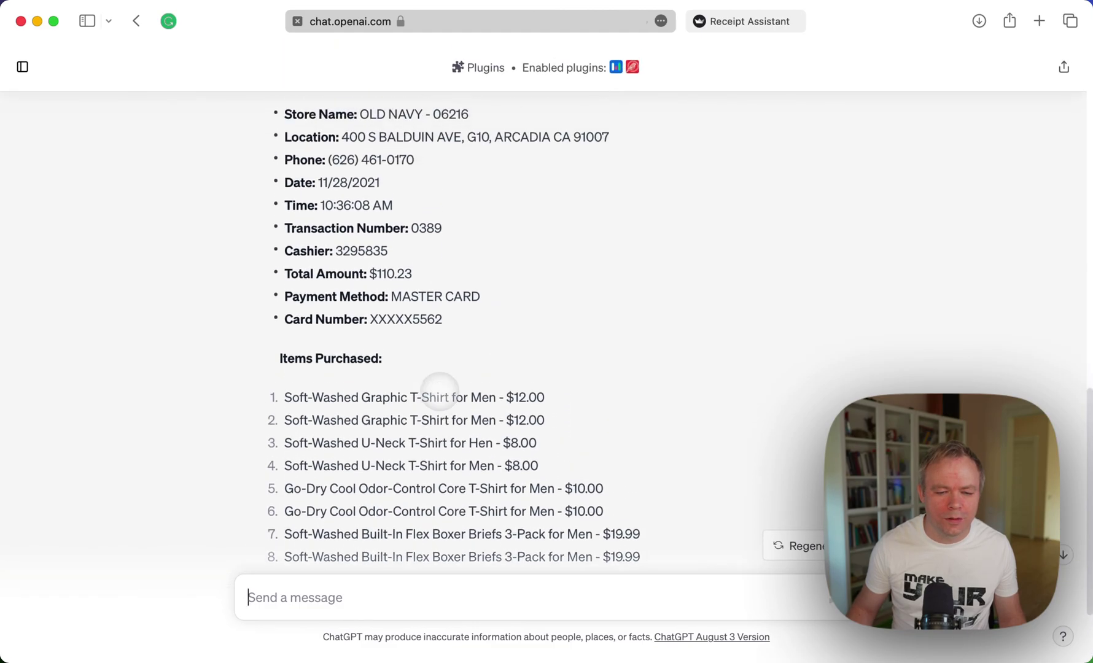
{"action": "scroll", "coordinate": [440, 392], "scroll_direction": "down", "scroll_amount": 3}
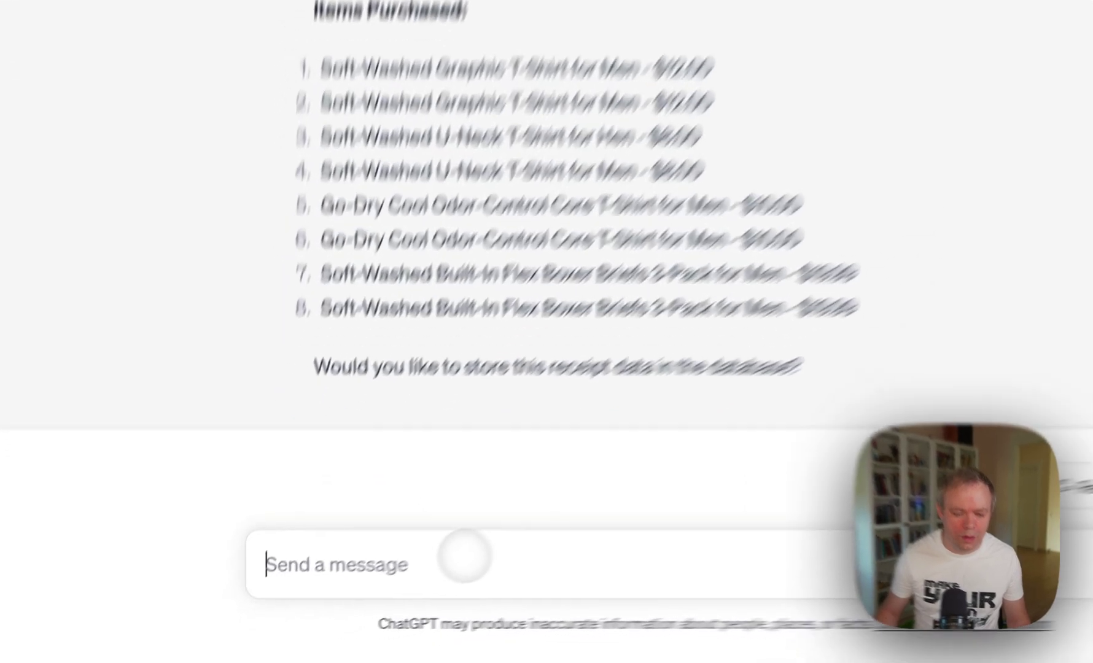
{"action": "type", "text": "what is "}
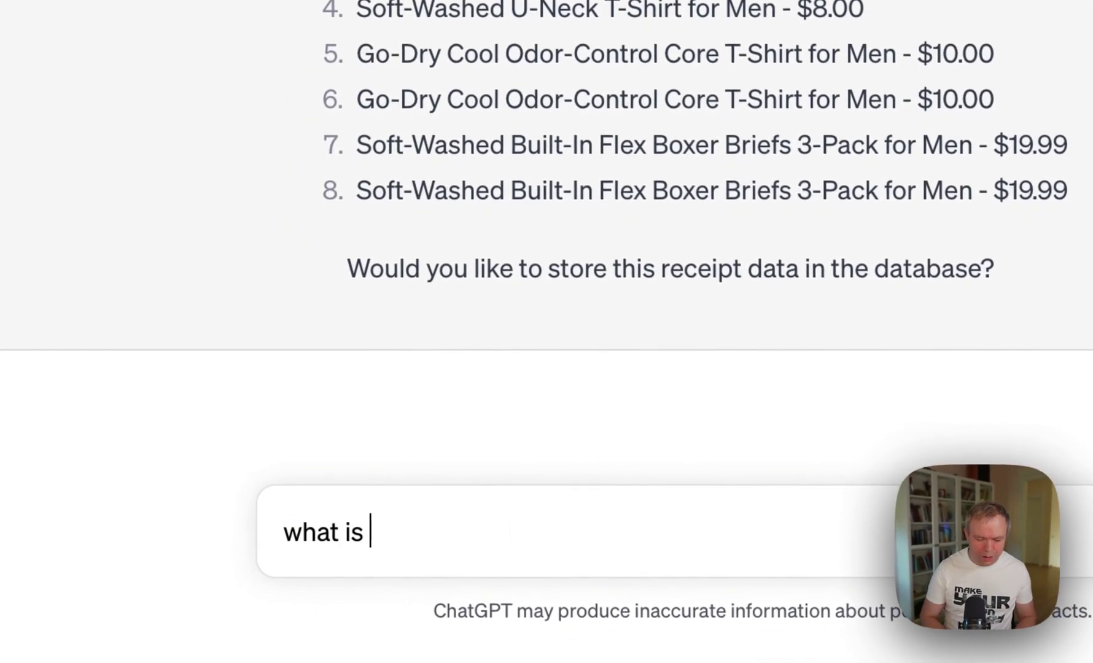
{"action": "type", "text": "the total amount for this receipt?"}
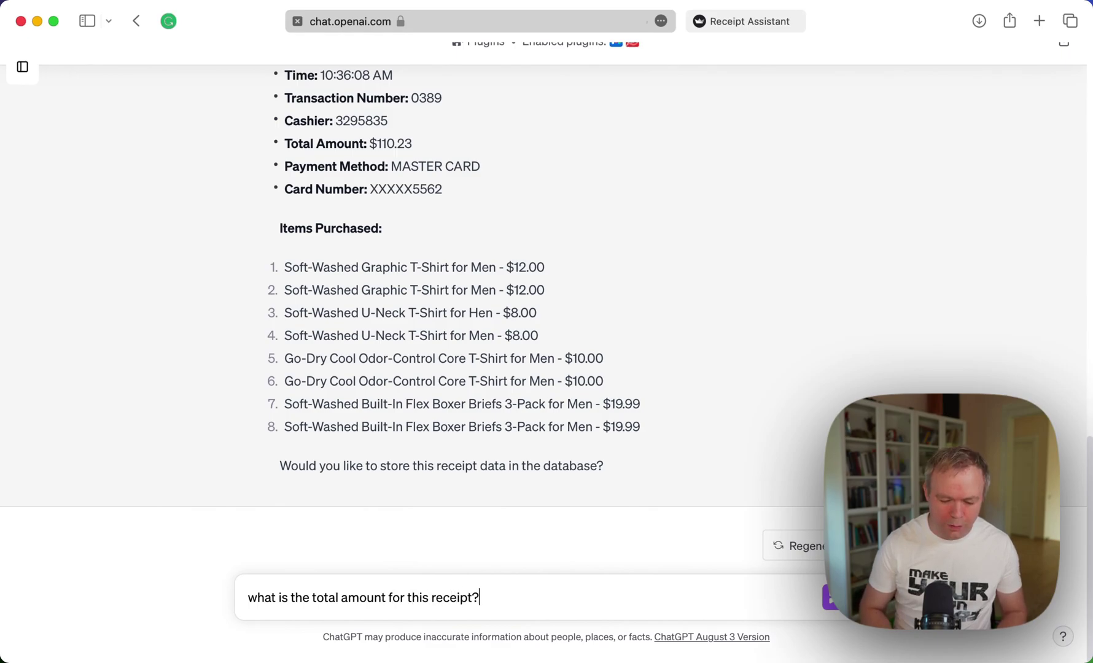
{"action": "key", "text": "Return"}
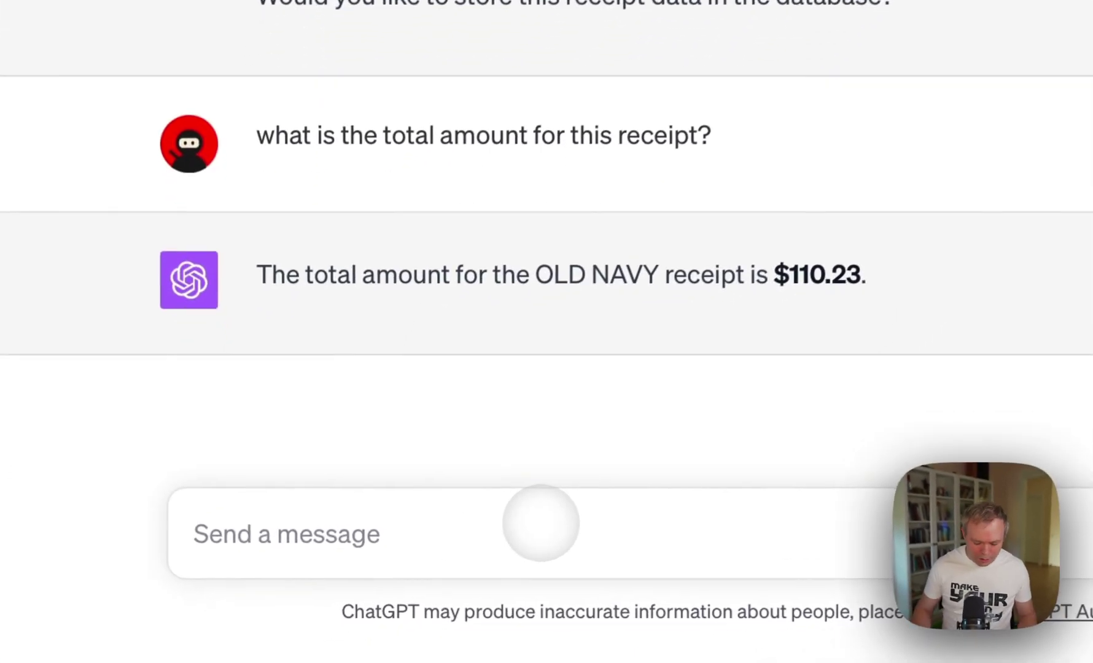
Ask to store the OLD NAVY receipt data, expand the Receipt Assistant request, and begin asking whether the total was included.
{"action": "type", "text": "ok"}
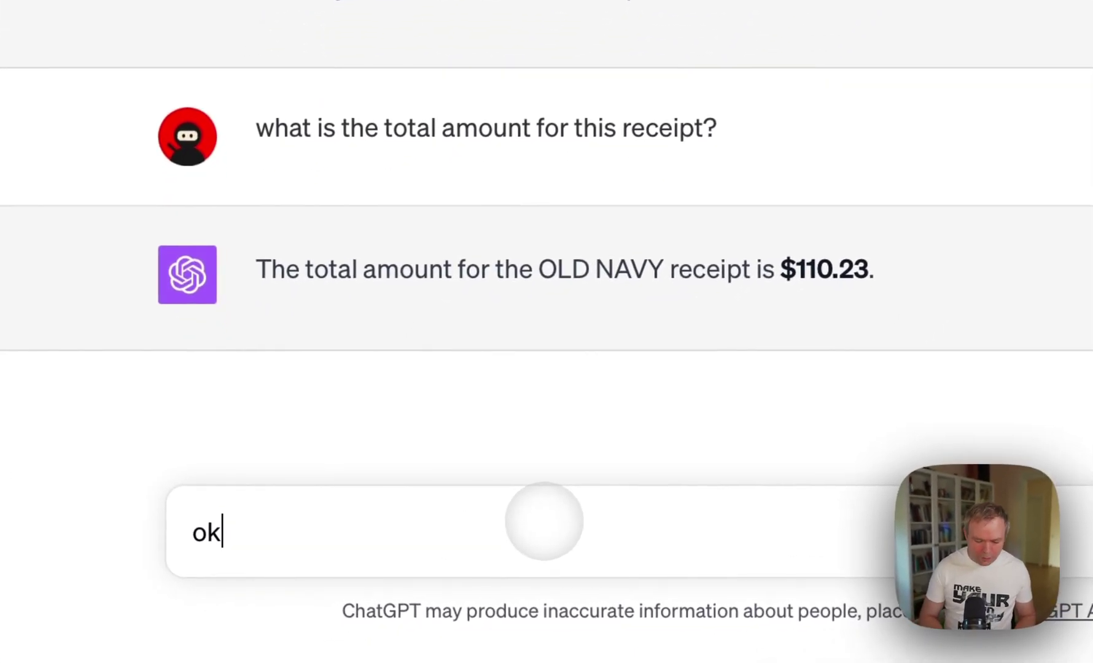
{"action": "type", "text": ", lets store"}
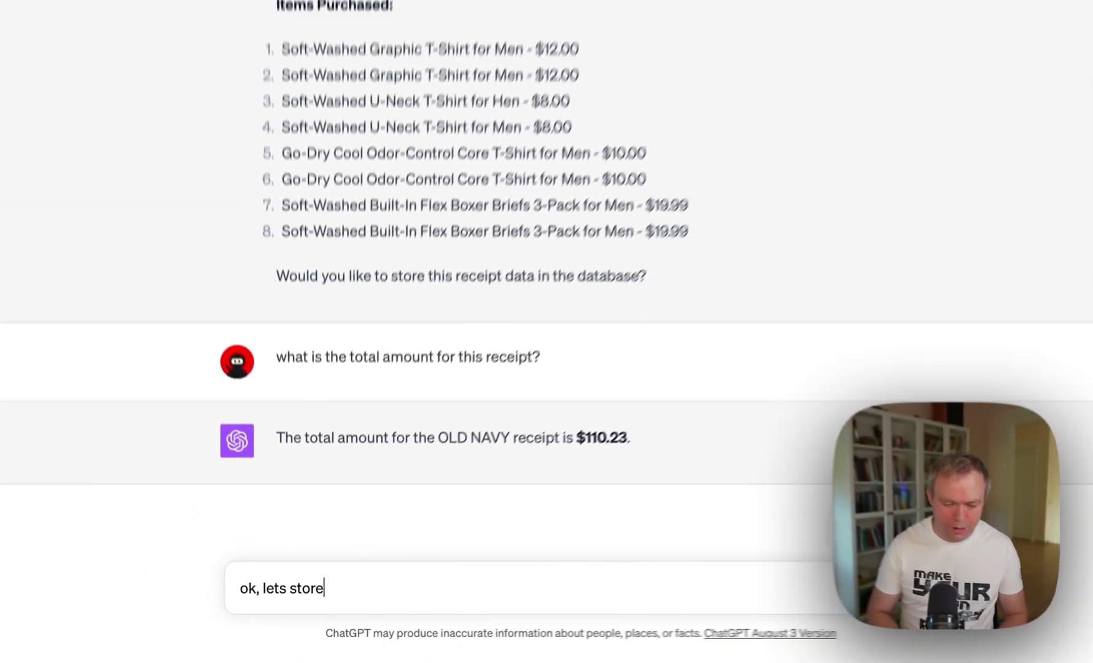
{"action": "type", "text": " this data for future use"}
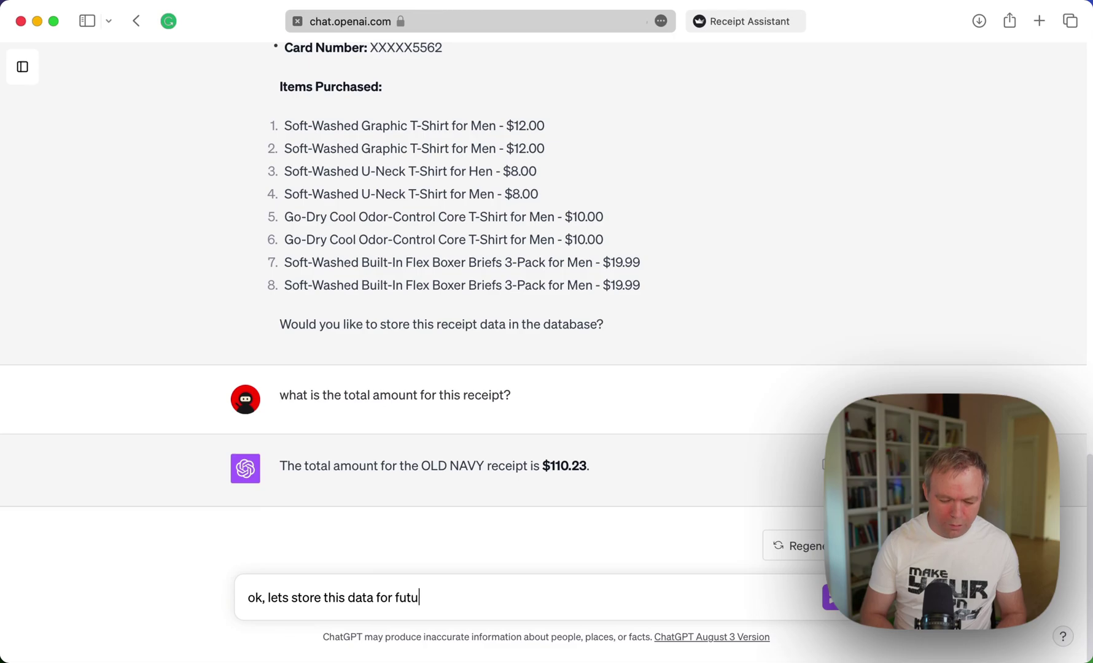
{"action": "key", "text": "Return"}
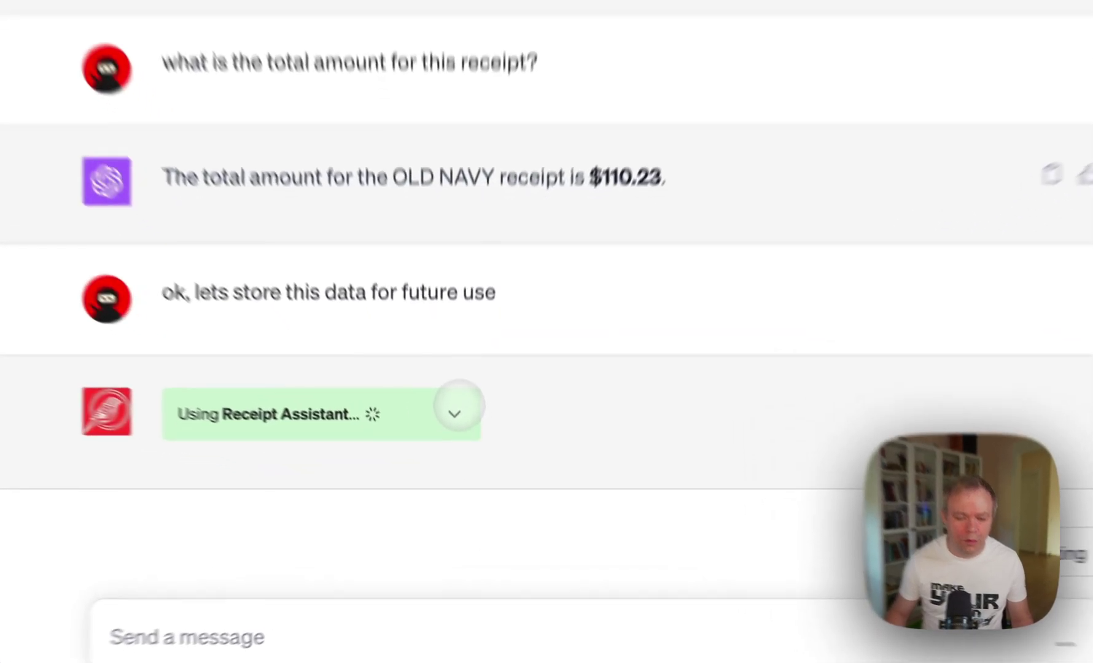
{"action": "left_click", "coordinate": [455, 413]}
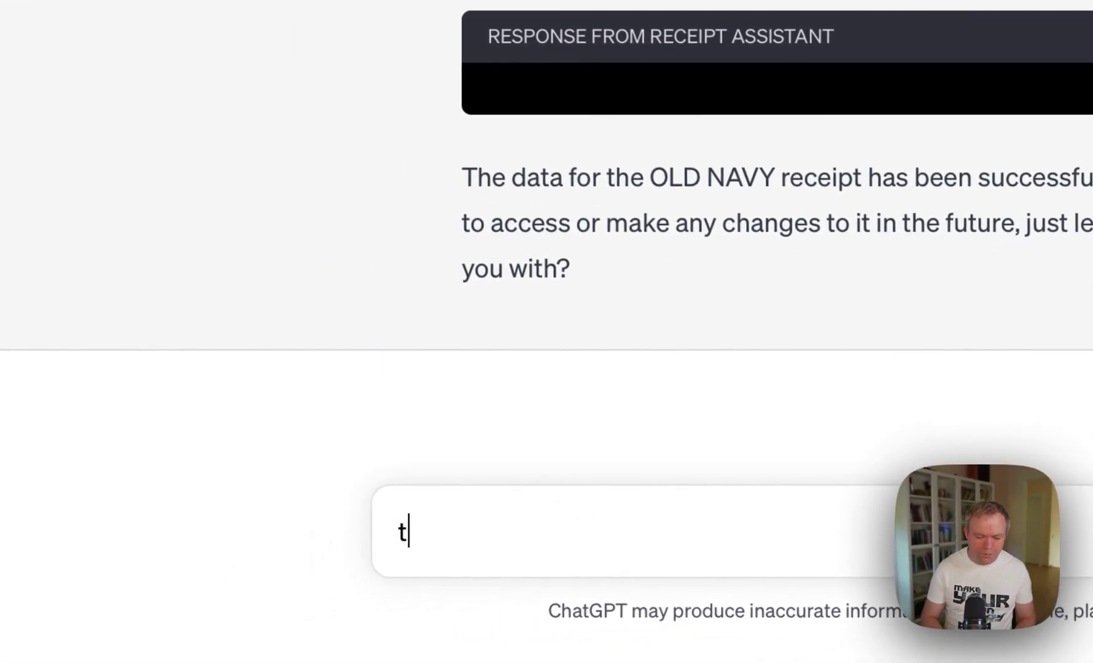
{"action": "type", "text": "o"}
{"action": "type", "text": "tal amount w"}
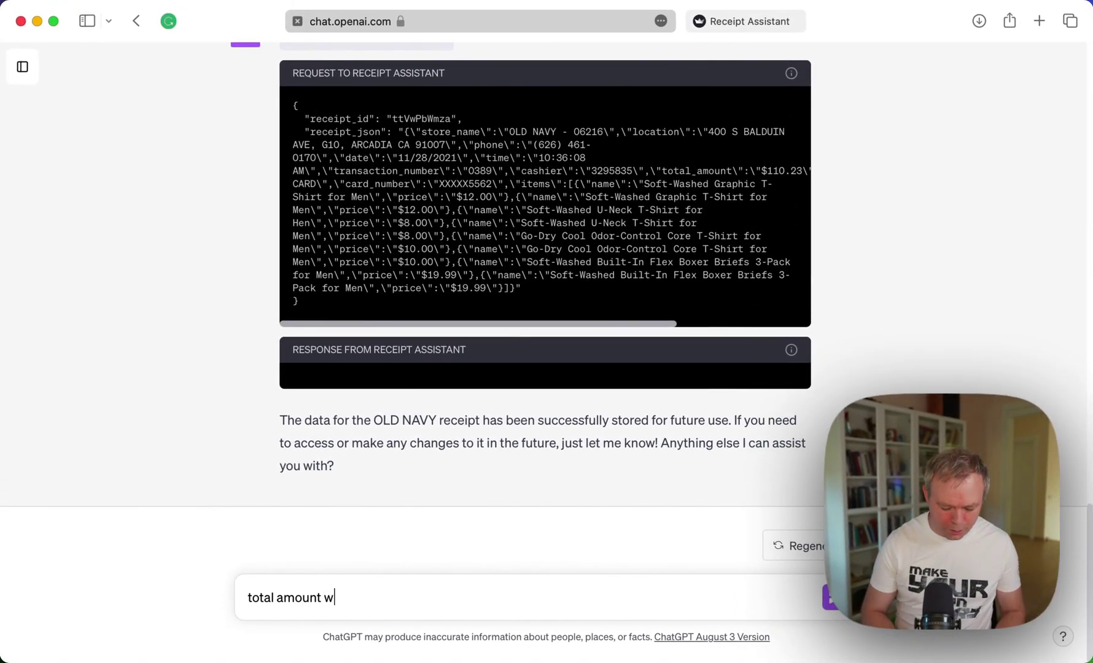
{"action": "type", "text": "as included?"}
Ask 'total amount was included?' and highlight the 110.23 total in ChatGPT's reply.
{"action": "key", "text": "Return"}
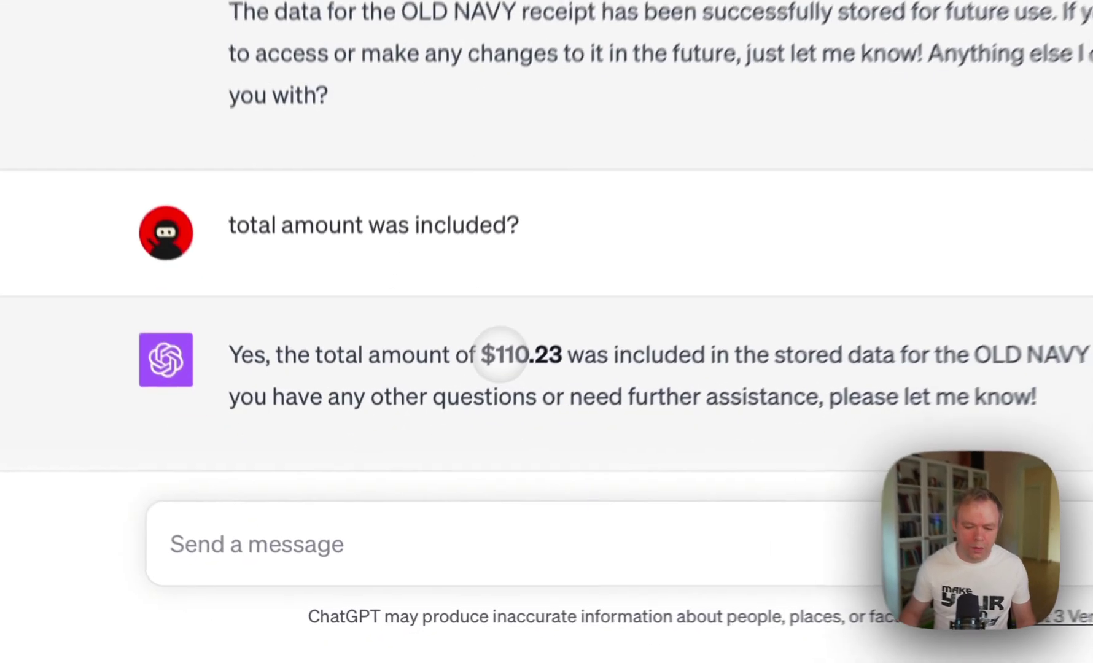
{"action": "left_click_drag", "start_coordinate": [425, 495], "coordinate": [458, 498]}
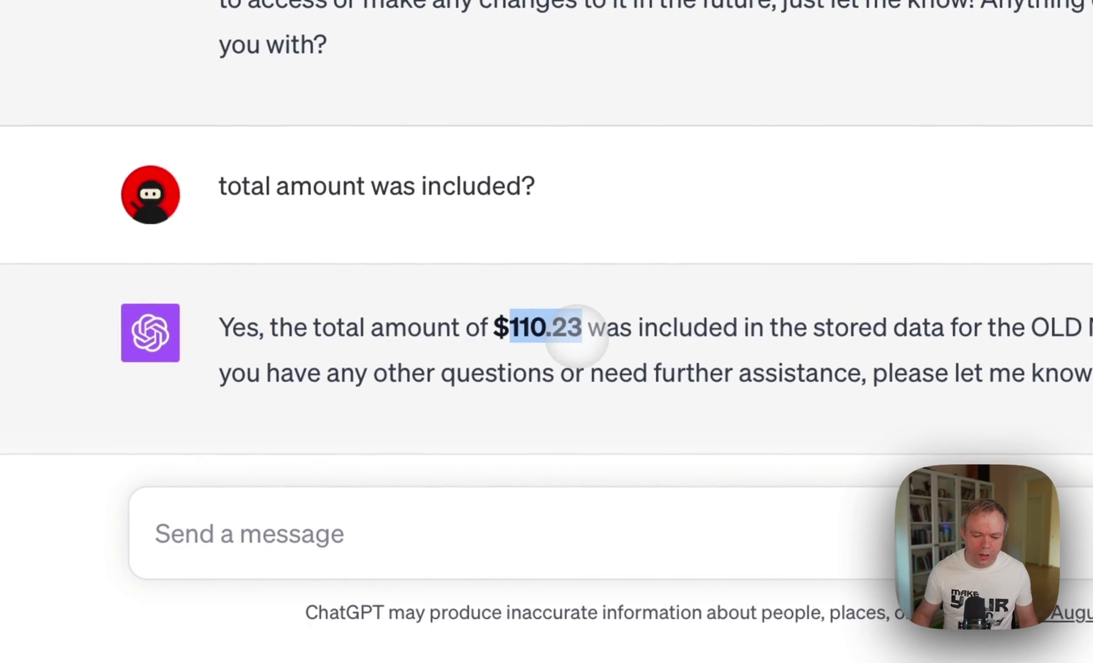
{"action": "left_click", "coordinate": [578, 335]}
{"action": "scroll", "coordinate": [578, 335], "scroll_direction": "up", "scroll_amount": 1}
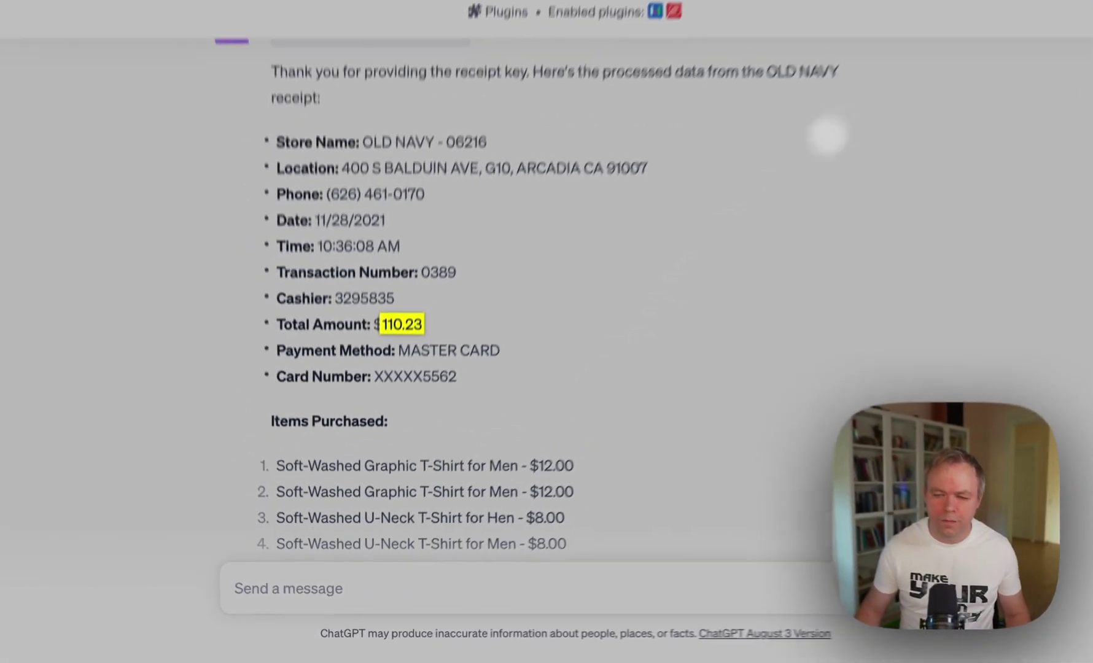
{"action": "scroll", "coordinate": [570, 295], "scroll_direction": "down", "scroll_amount": 5}
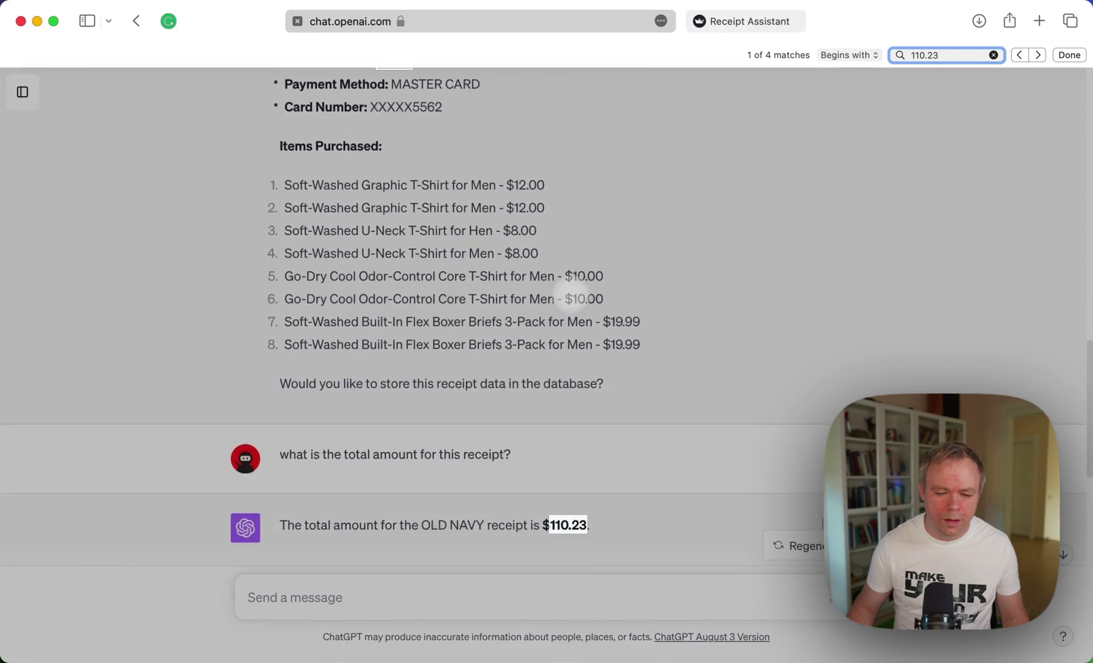
{"action": "scroll", "coordinate": [571, 295], "scroll_direction": "down", "scroll_amount": 6}
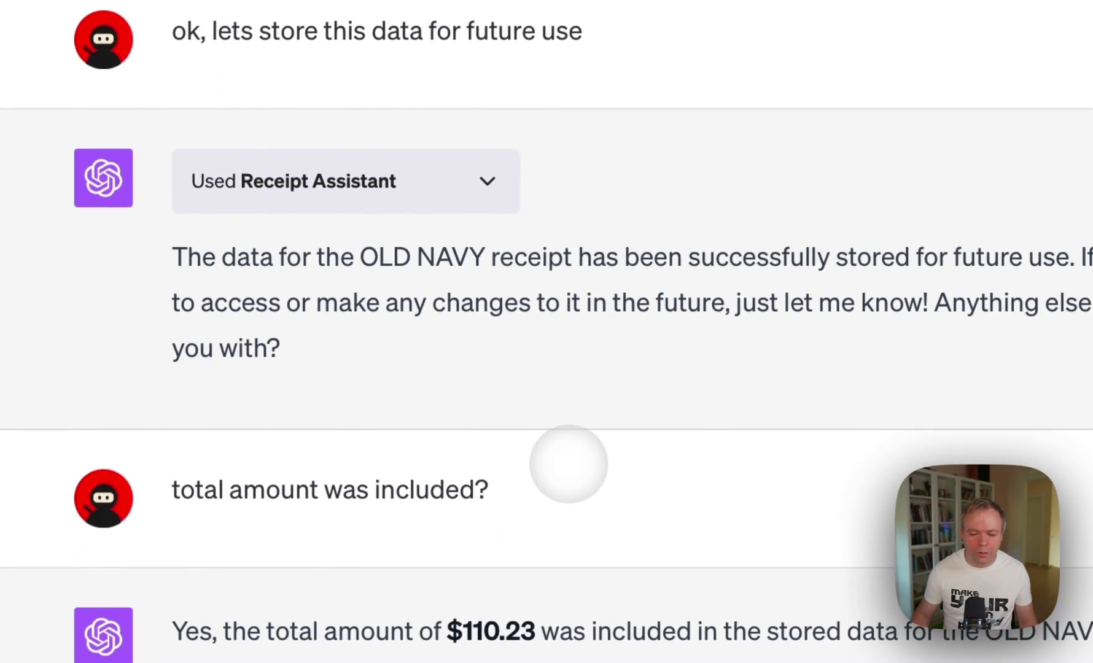
{"action": "scroll", "coordinate": [568, 465], "scroll_direction": "down", "scroll_amount": 3}
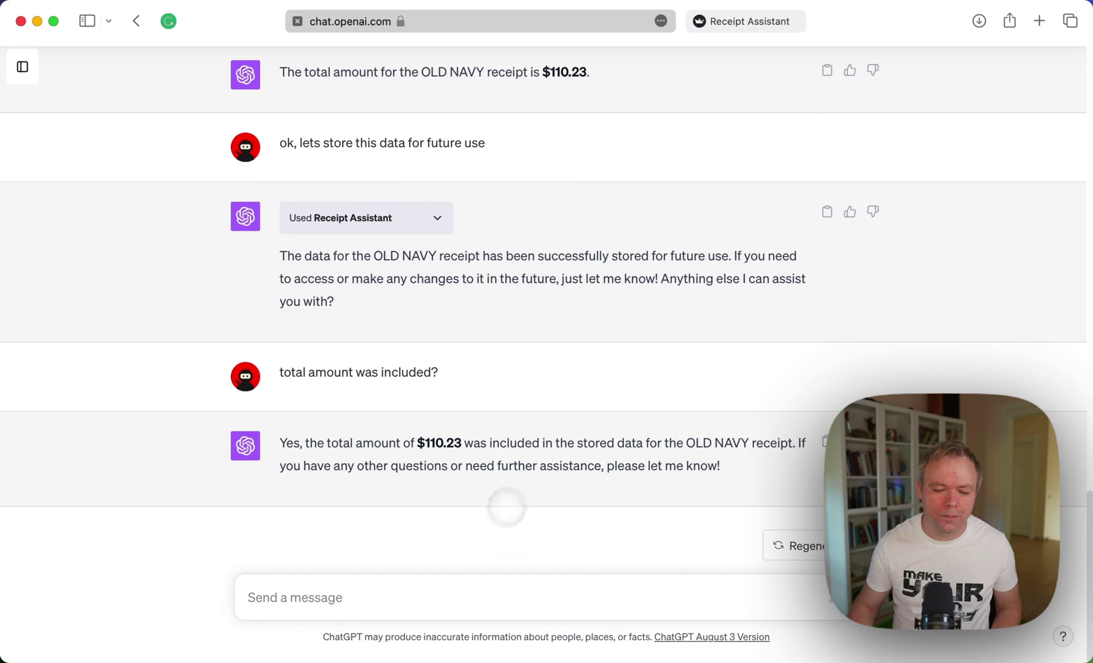
Ask 'could you fetch again?' to relist all six receipts, now including OLD NAVY at $110.23.
{"action": "left_click", "coordinate": [452, 584]}
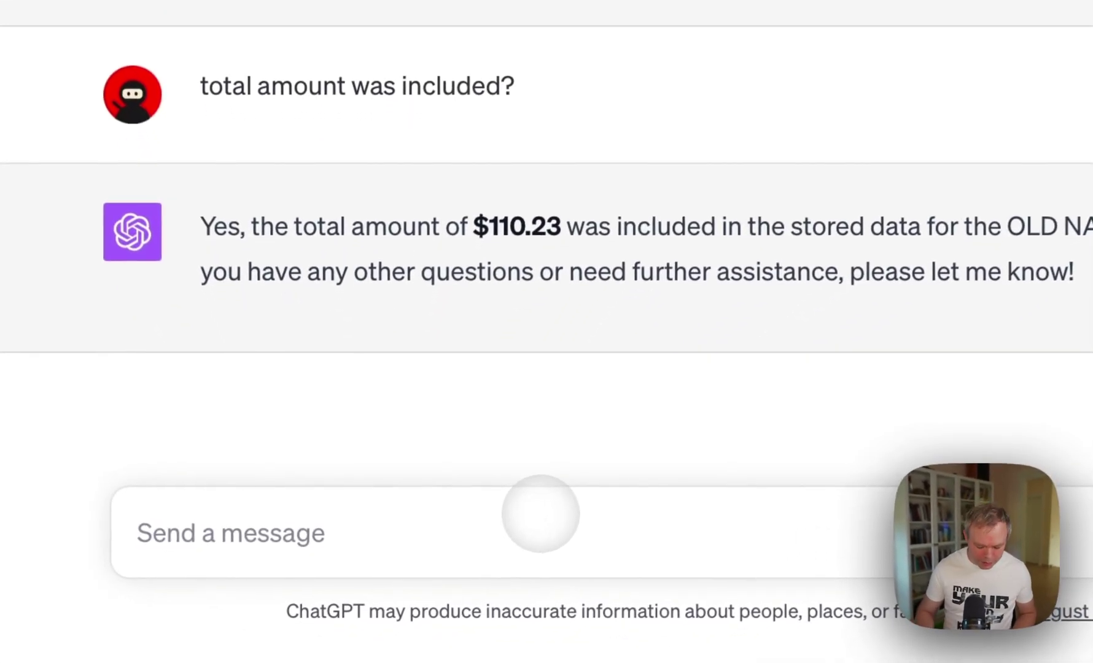
{"action": "type", "text": "could you "}
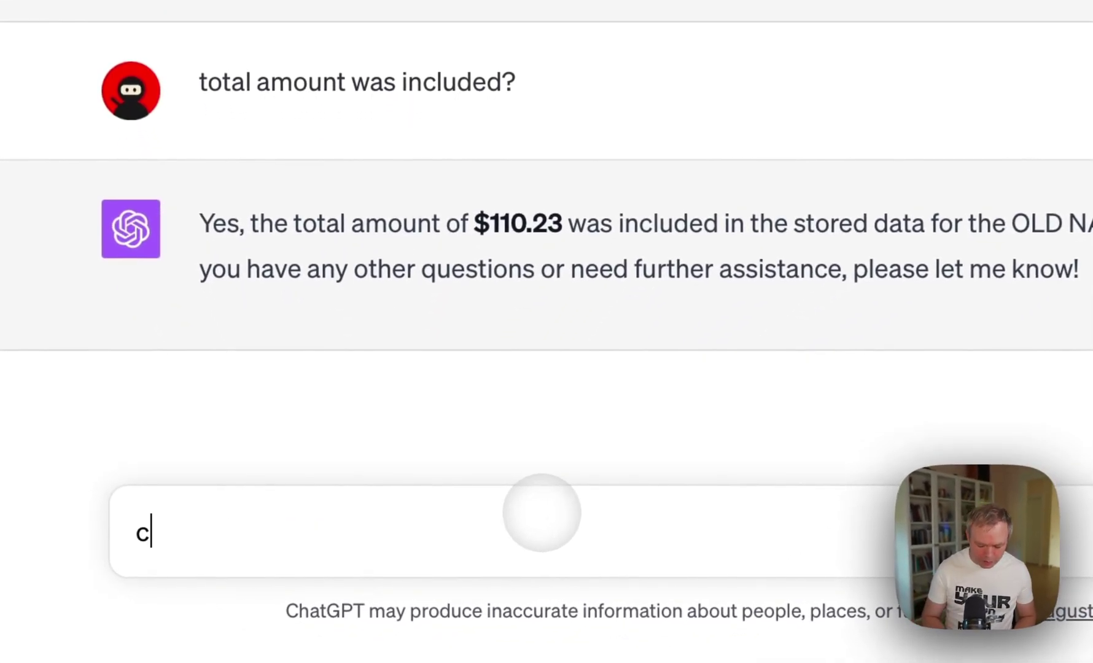
{"action": "type", "text": "fetch again all receipts data and display it in the same way as"}
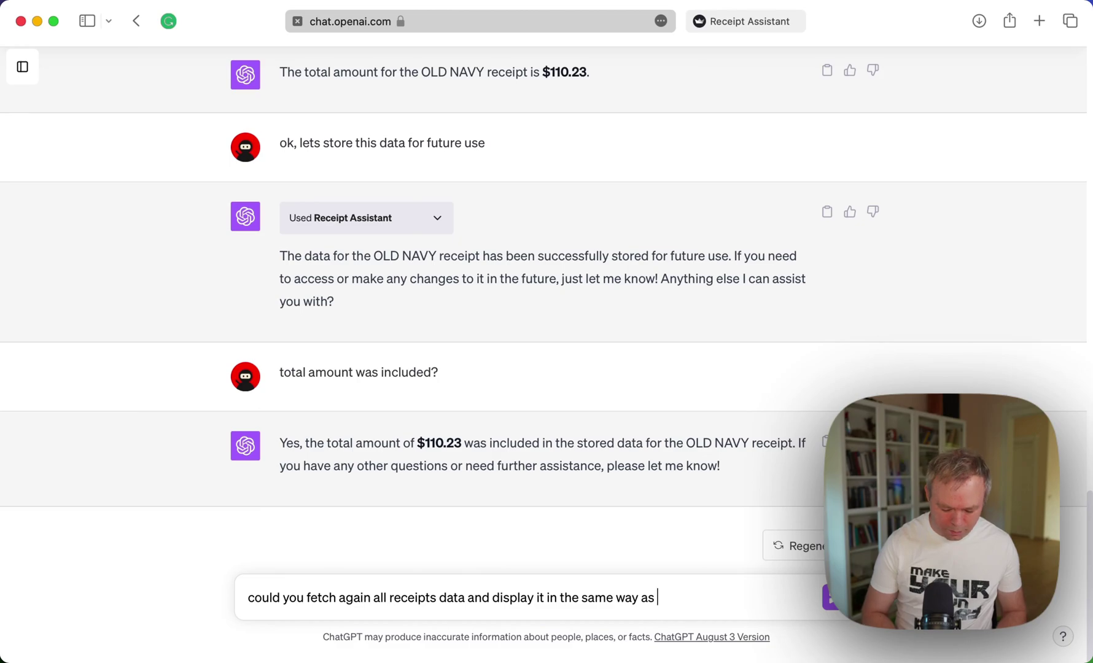
{"action": "type", "text": "?"}
{"action": "key", "text": "Return"}
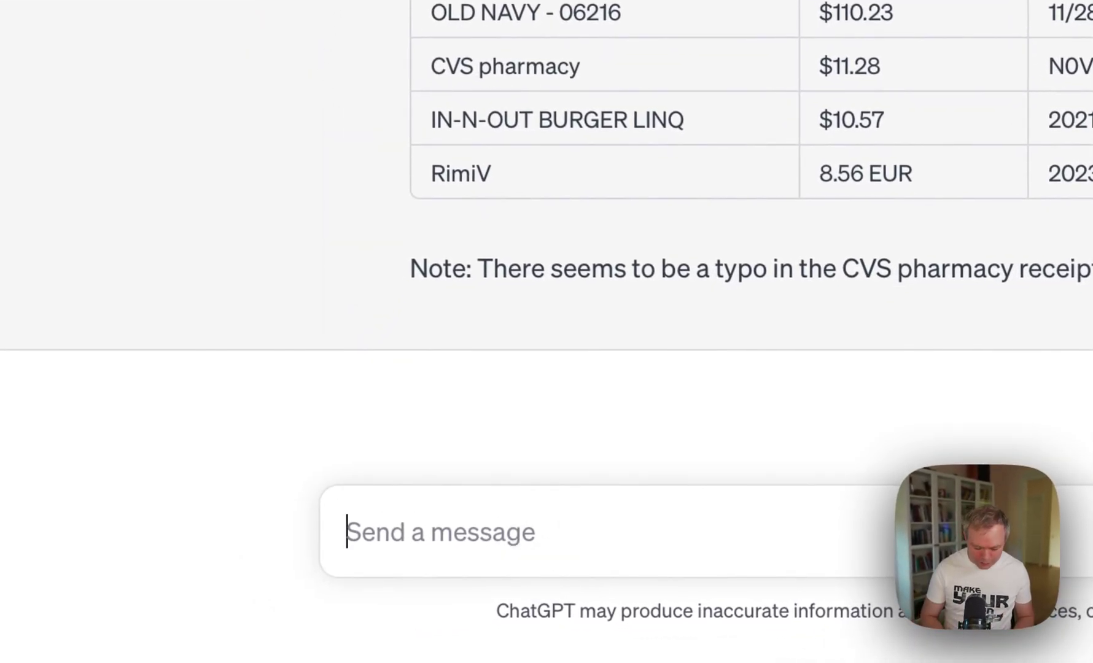
Send the prompt to chart receipt totals by store name, leaving out the currency info.
{"action": "type", "text": "lets see"}
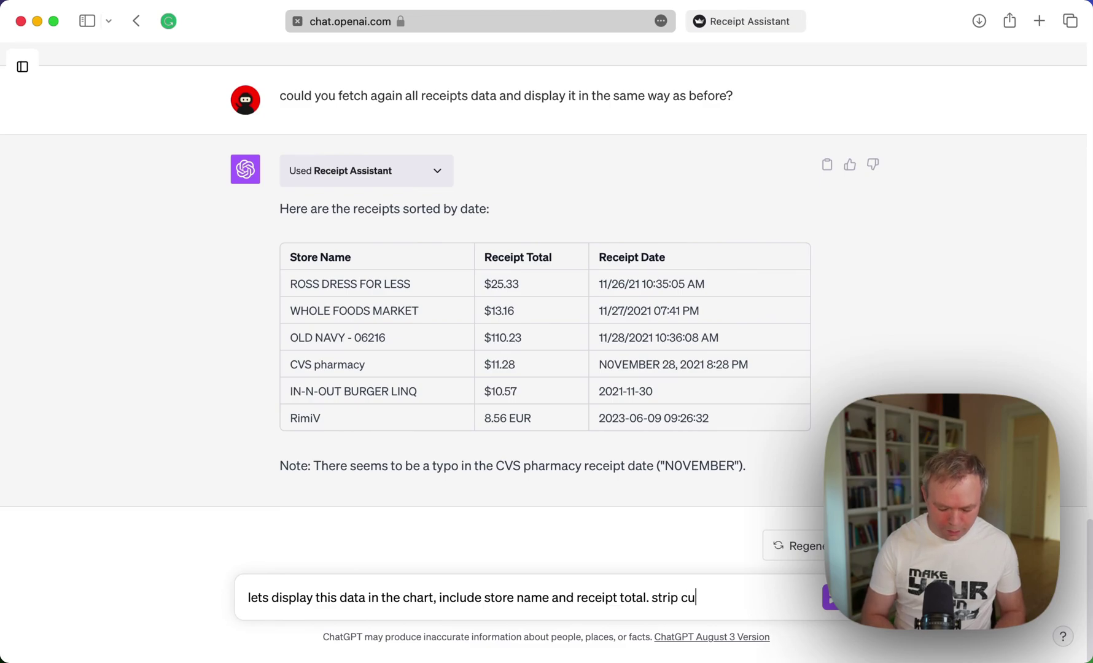
{"action": "type", "text": "y info"}
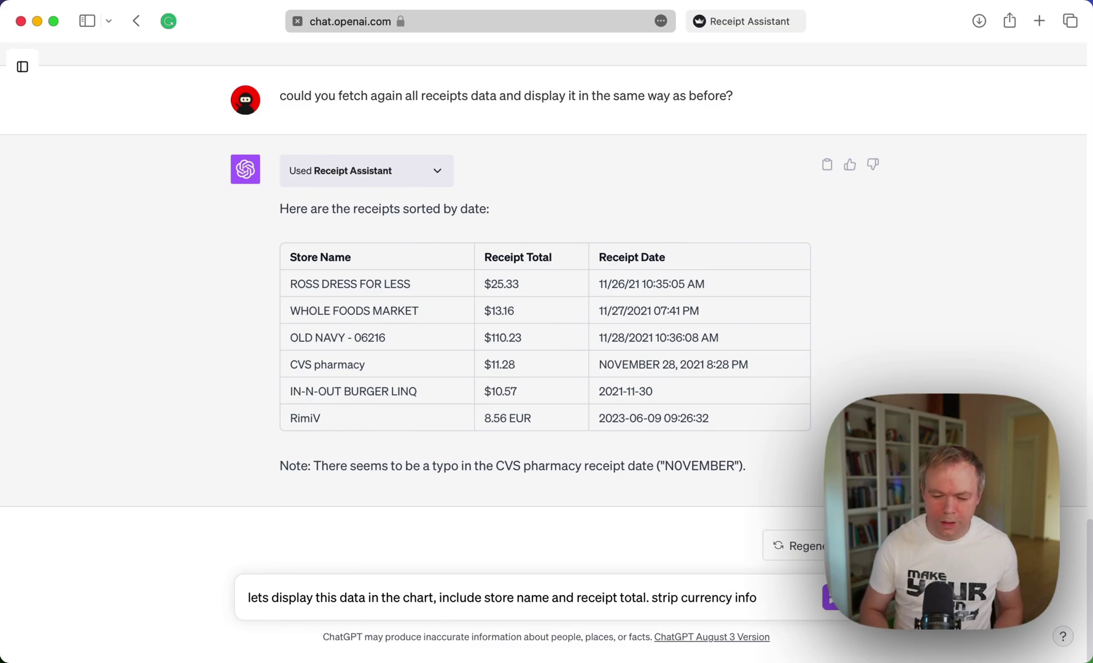
{"action": "key", "text": "Return"}
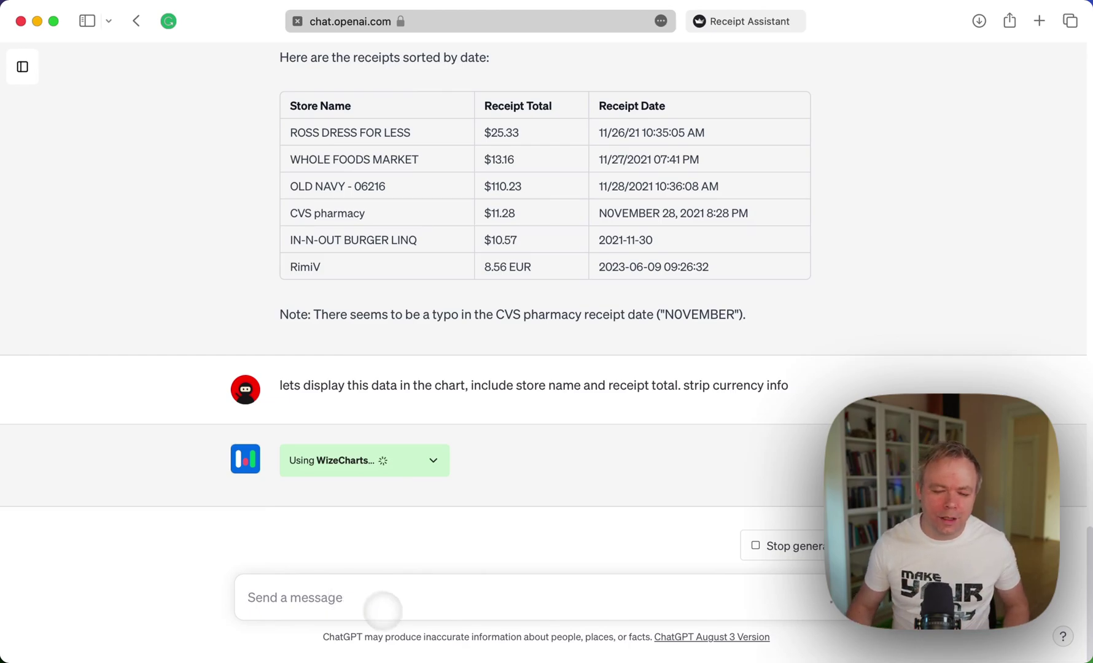
Inspect the JSON sent to WizeCharts, then open the receipt-totals bar chart in its own tab.
{"action": "left_click", "coordinate": [434, 461]}
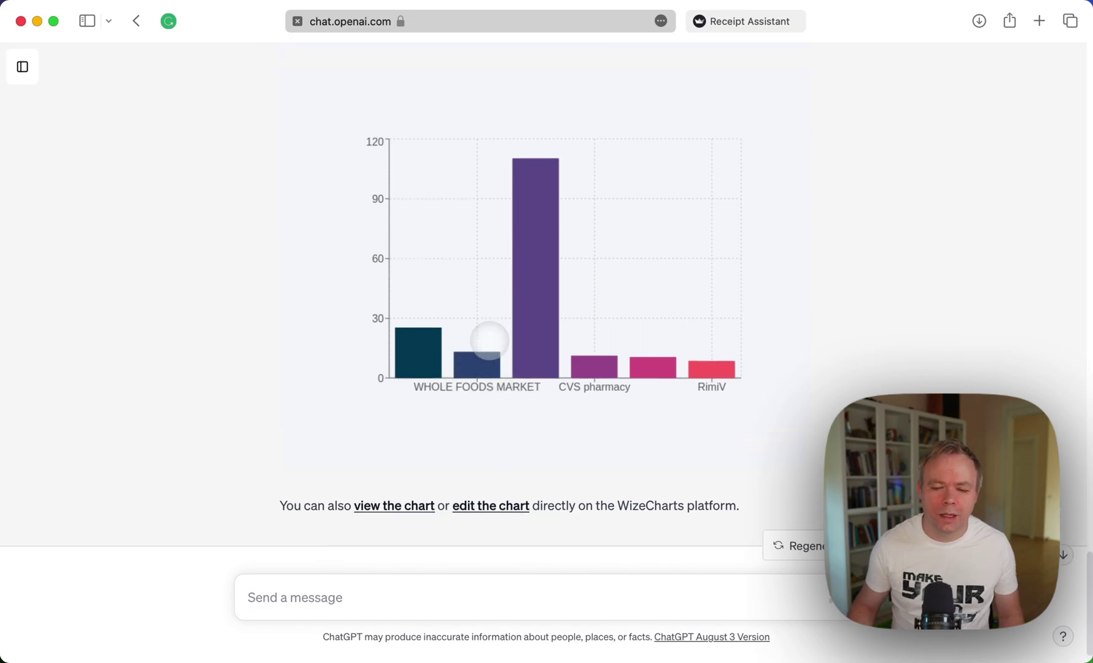
{"action": "scroll", "coordinate": [489, 341], "scroll_direction": "up", "scroll_amount": 10}
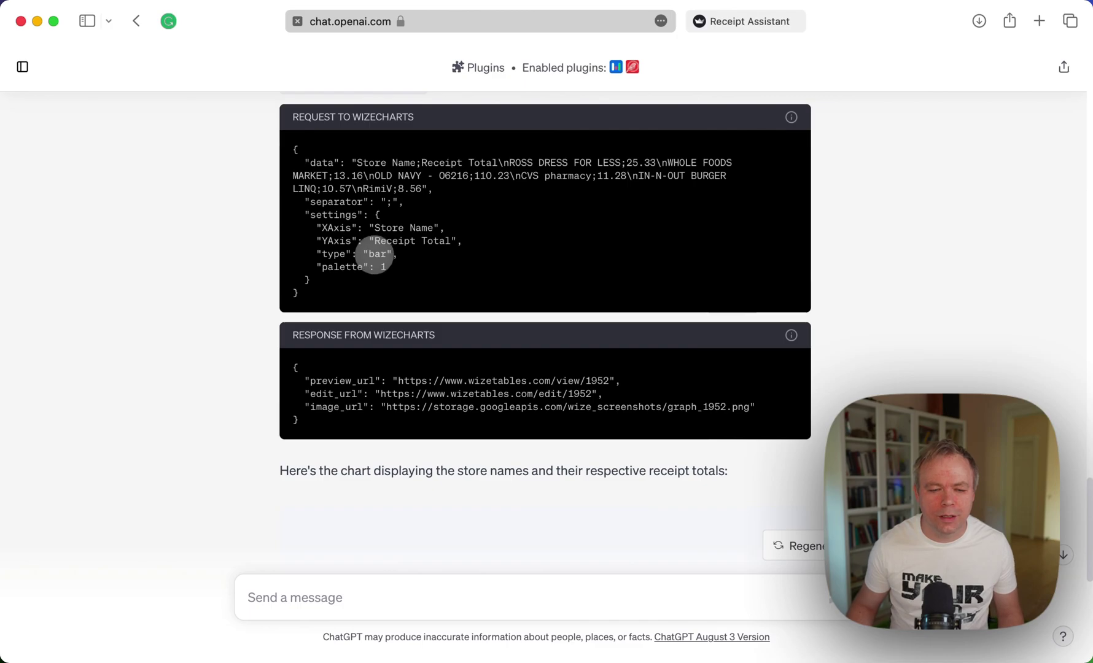
{"action": "scroll", "coordinate": [363, 286], "scroll_direction": "up", "scroll_amount": 3}
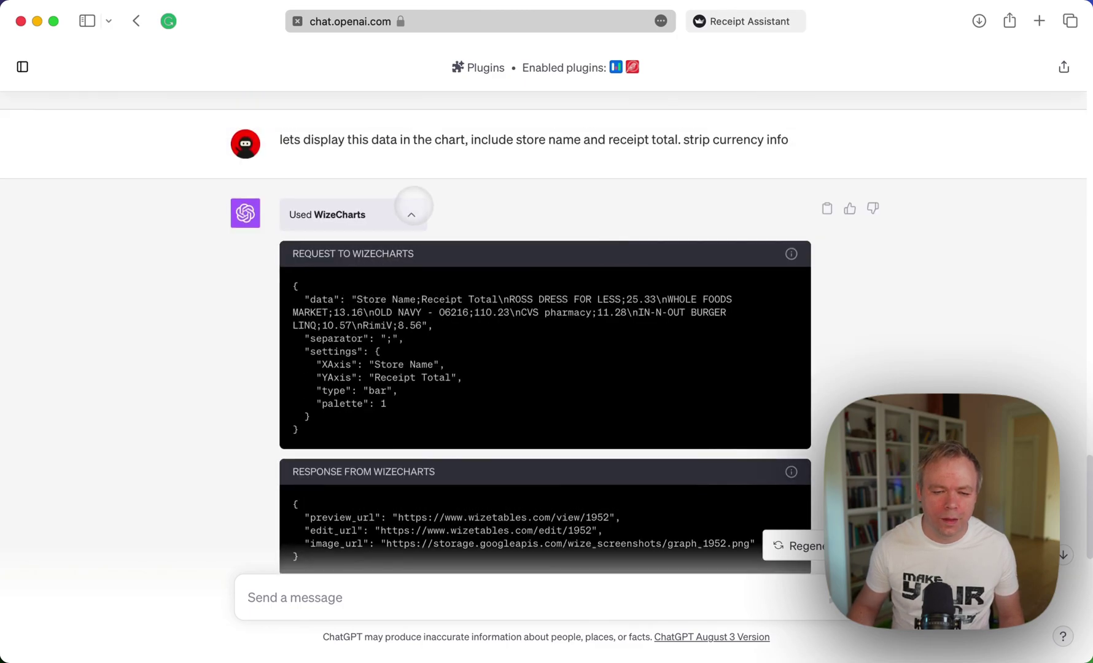
{"action": "left_click", "coordinate": [411, 214]}
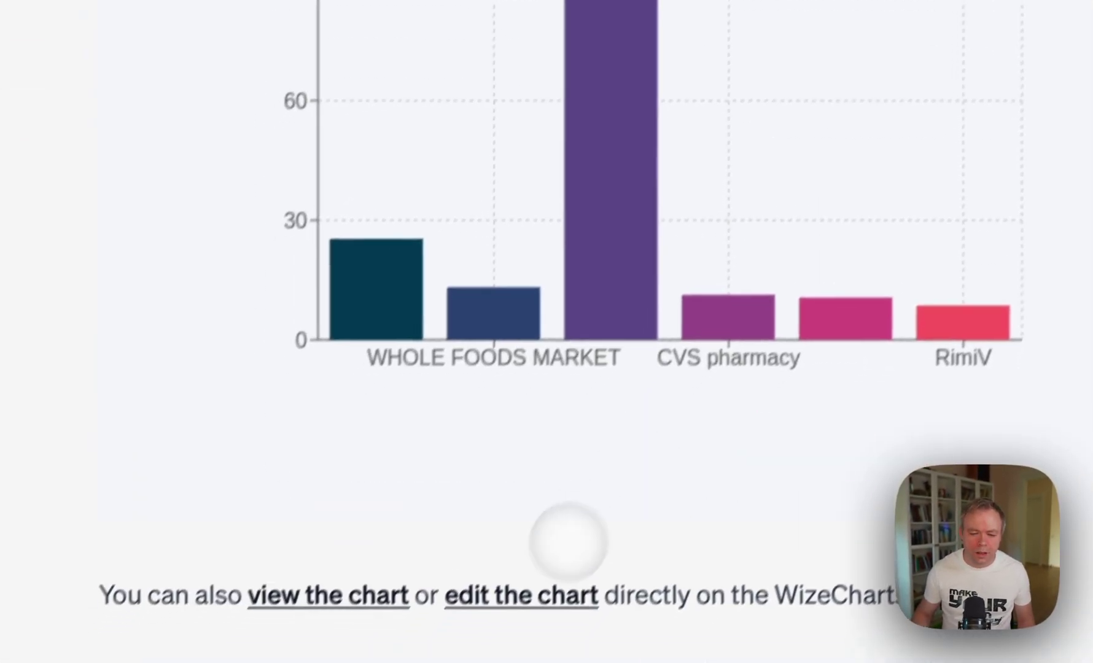
{"action": "left_click", "coordinate": [368, 568]}
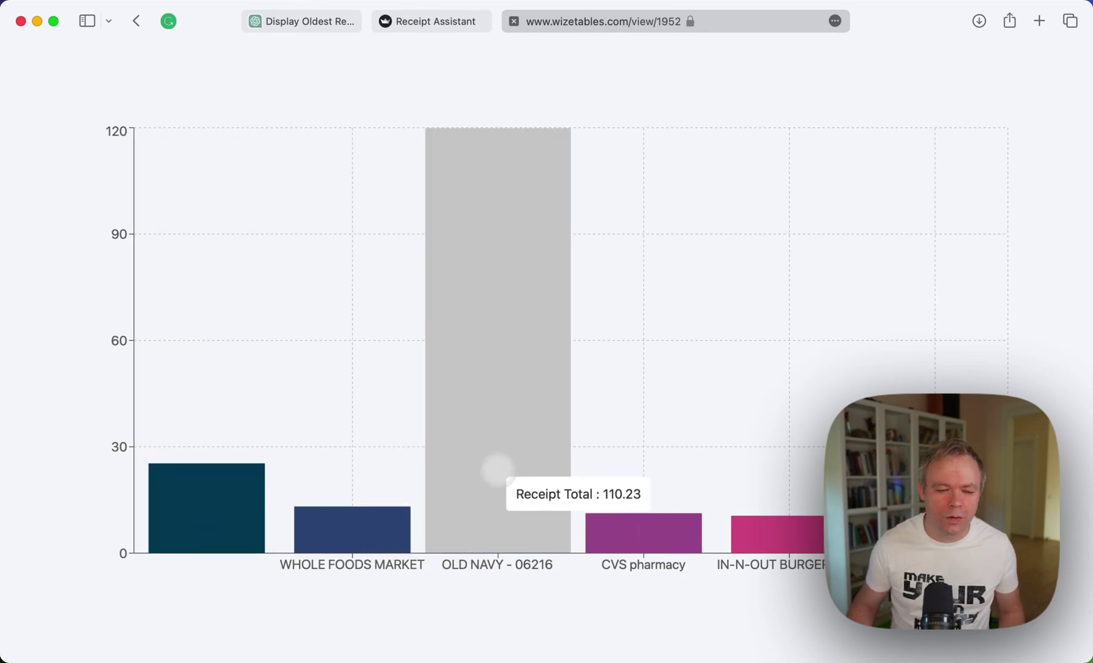
Switch back to the ChatGPT conversation and close the Receipt Assistant tab.
{"action": "left_click", "coordinate": [316, 25]}
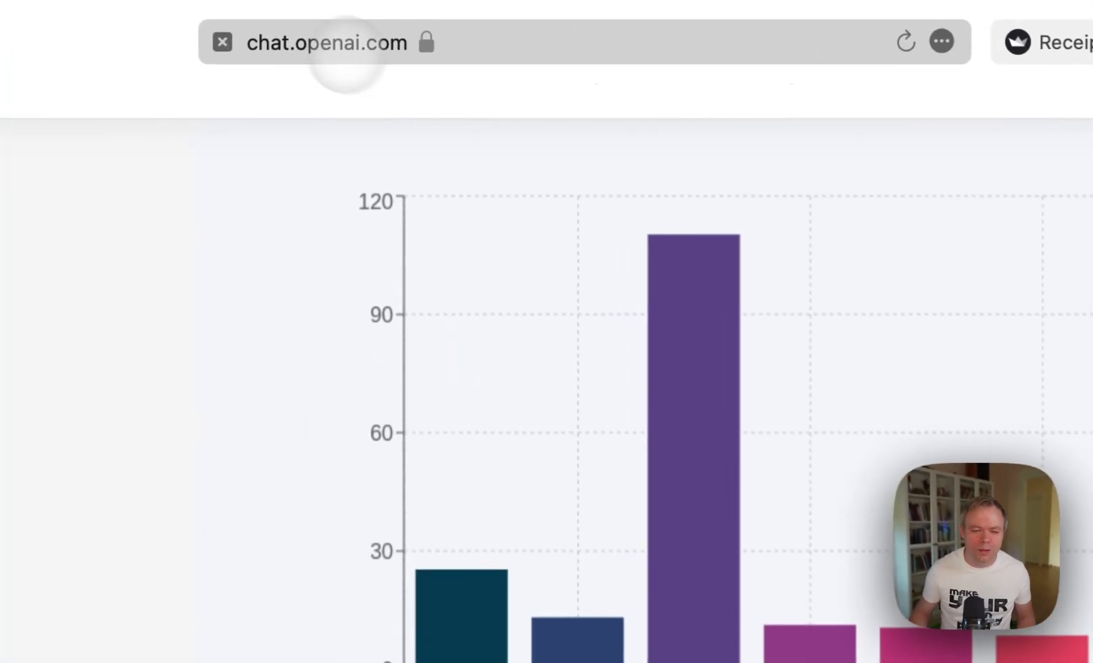
{"action": "left_click", "coordinate": [1018, 41]}
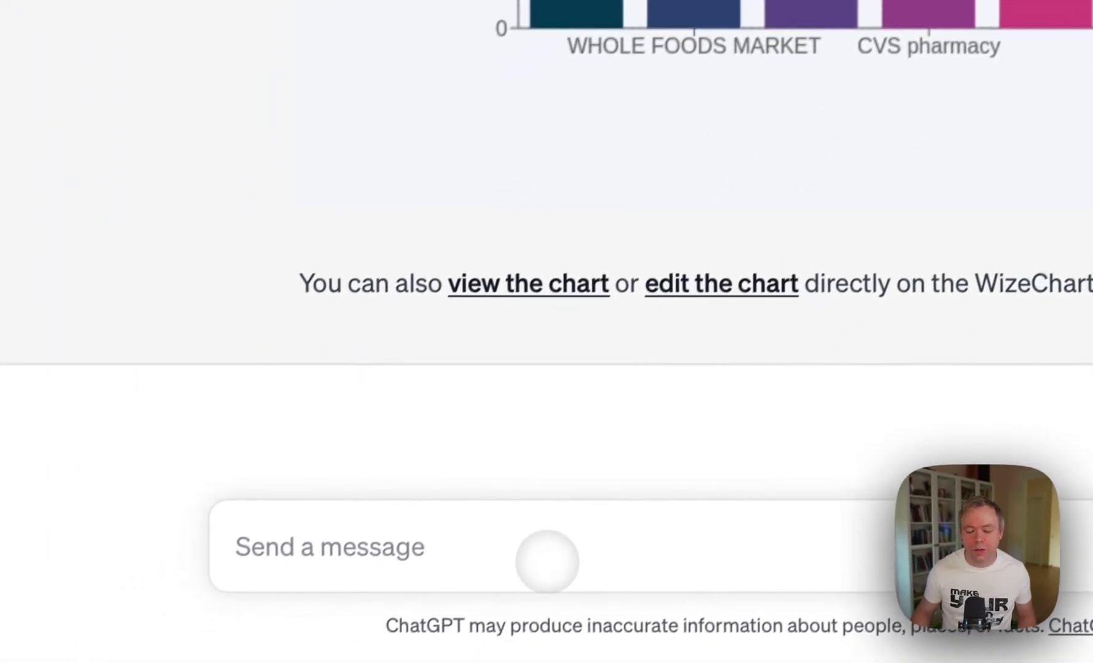
Ask 'could you display the same data as donut chart?' to redraw the six receipt totals.
{"action": "left_click", "coordinate": [559, 546]}
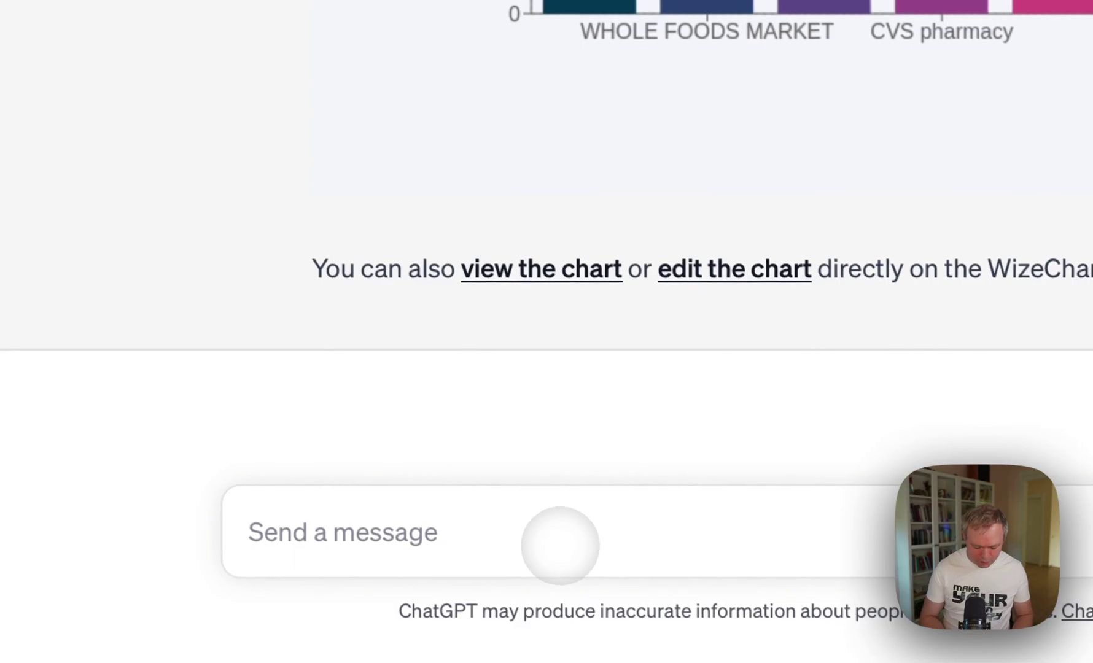
{"action": "type", "text": "could you "}
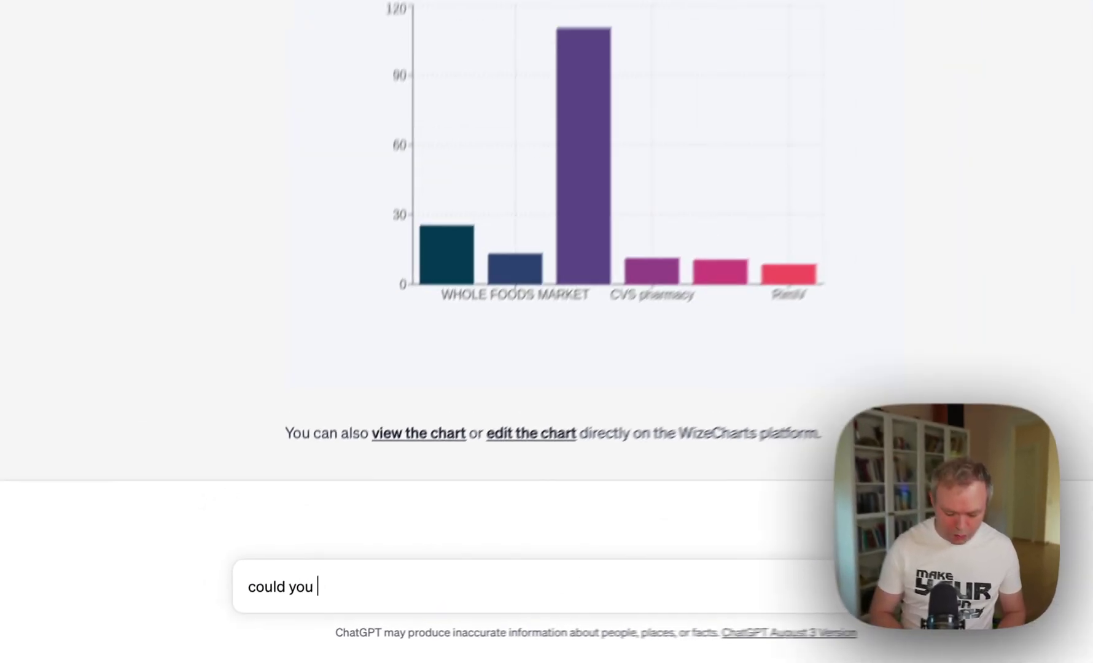
{"action": "type", "text": "display the"}
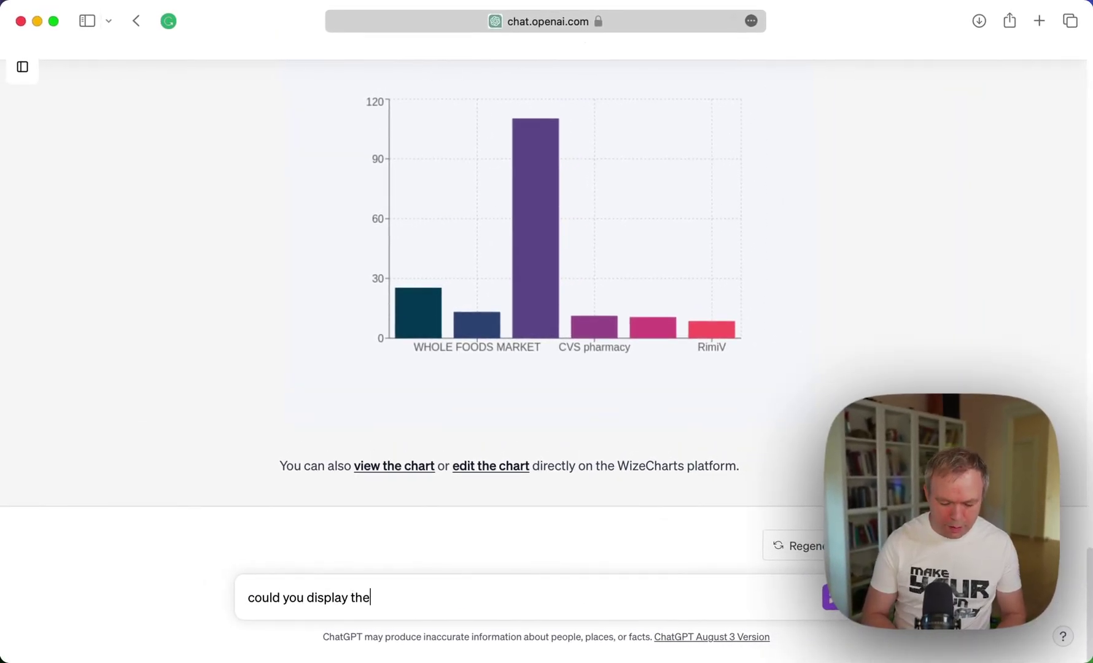
{"action": "type", "text": " same dat"}
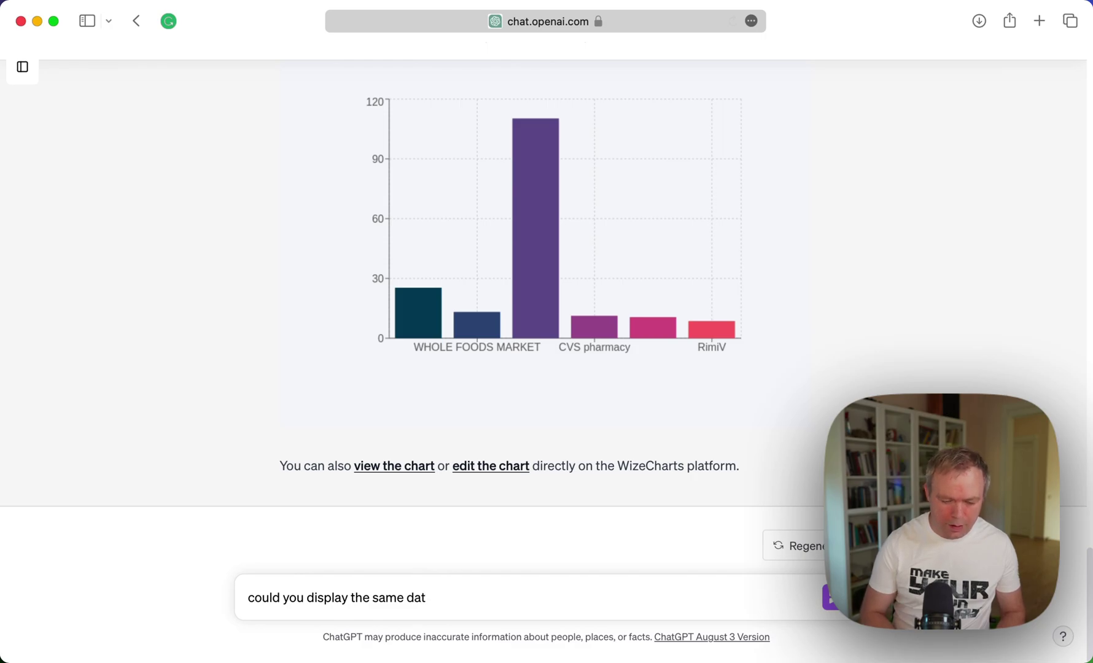
{"action": "type", "text": "a as "}
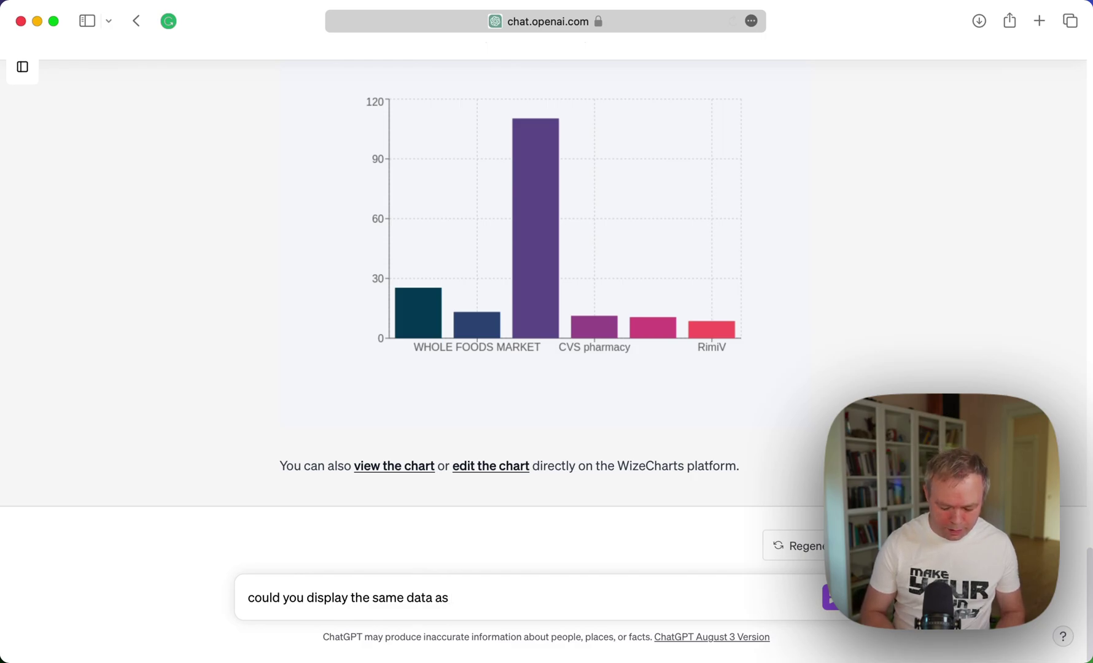
{"action": "type", "text": "p"}
{"action": "key", "text": "BackSpace"}
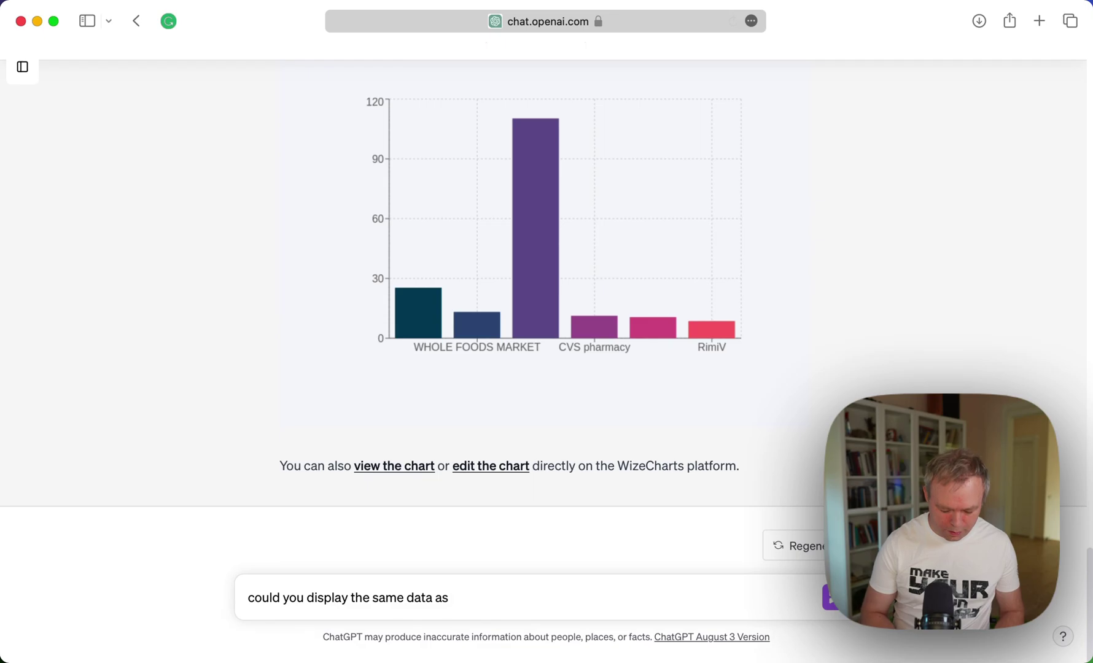
{"action": "type", "text": "donut chart?"}
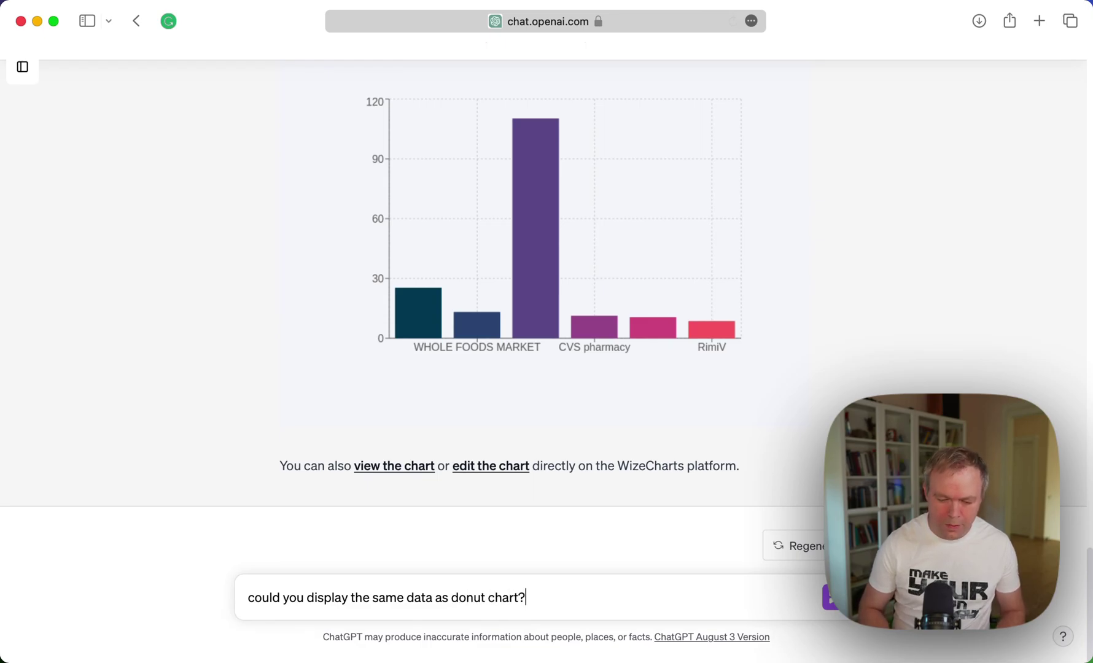
{"action": "key", "text": "Return"}
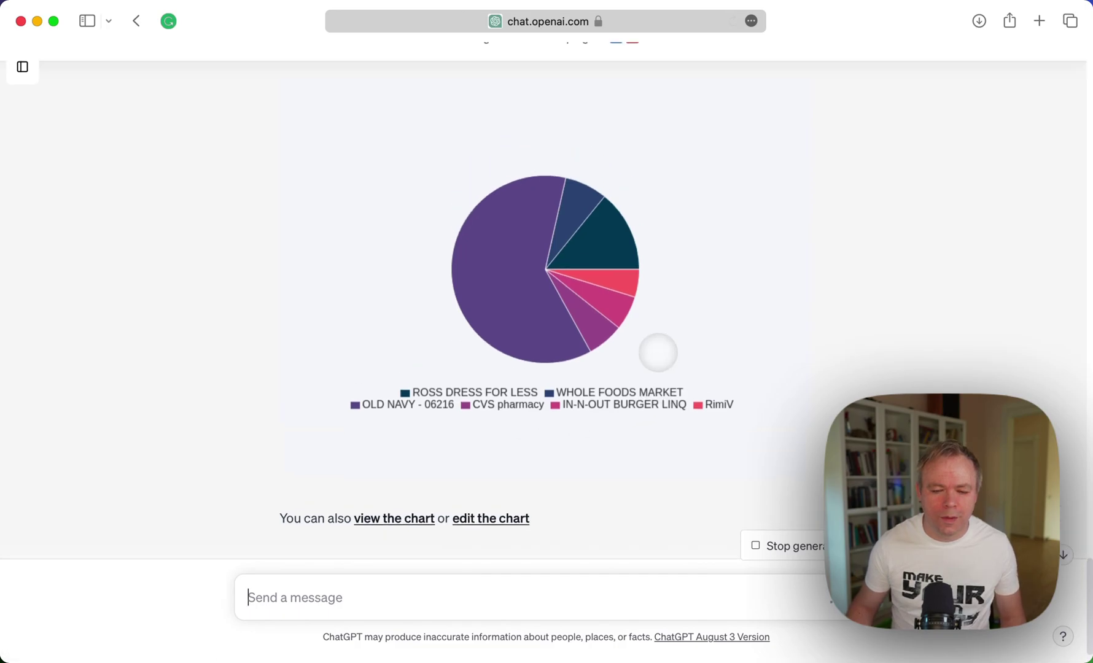
Open the donut chart's 'view the chart' link, wizetables.com/view/1953, in a new tab.
{"action": "scroll", "coordinate": [659, 352], "scroll_direction": "up", "scroll_amount": 3}
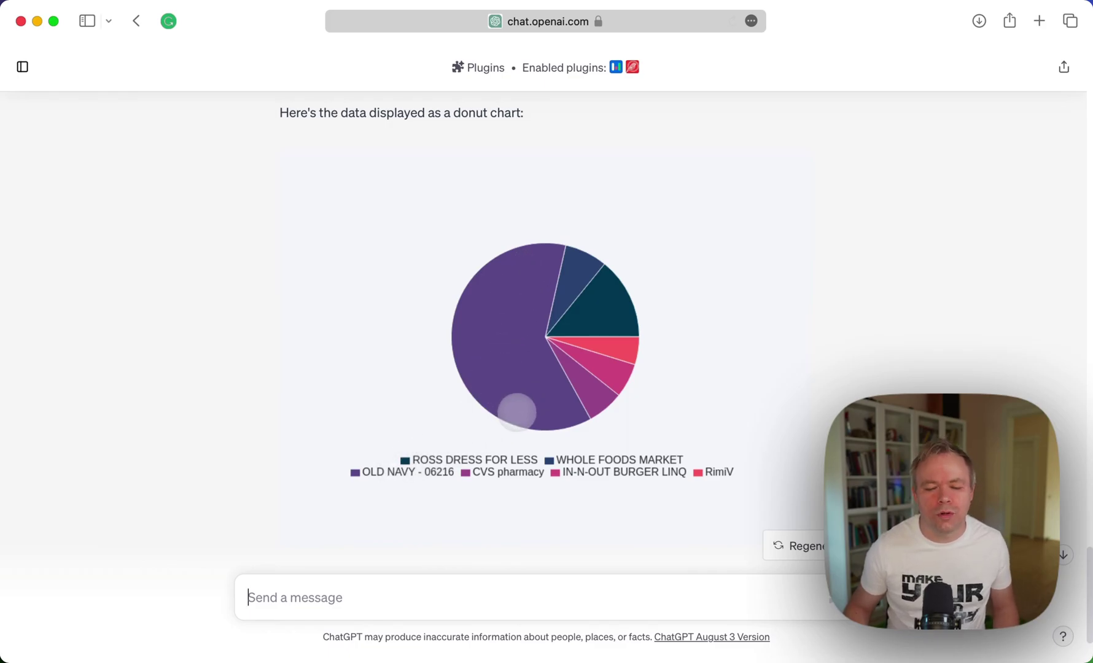
{"action": "scroll", "coordinate": [538, 479], "scroll_direction": "down", "scroll_amount": 3}
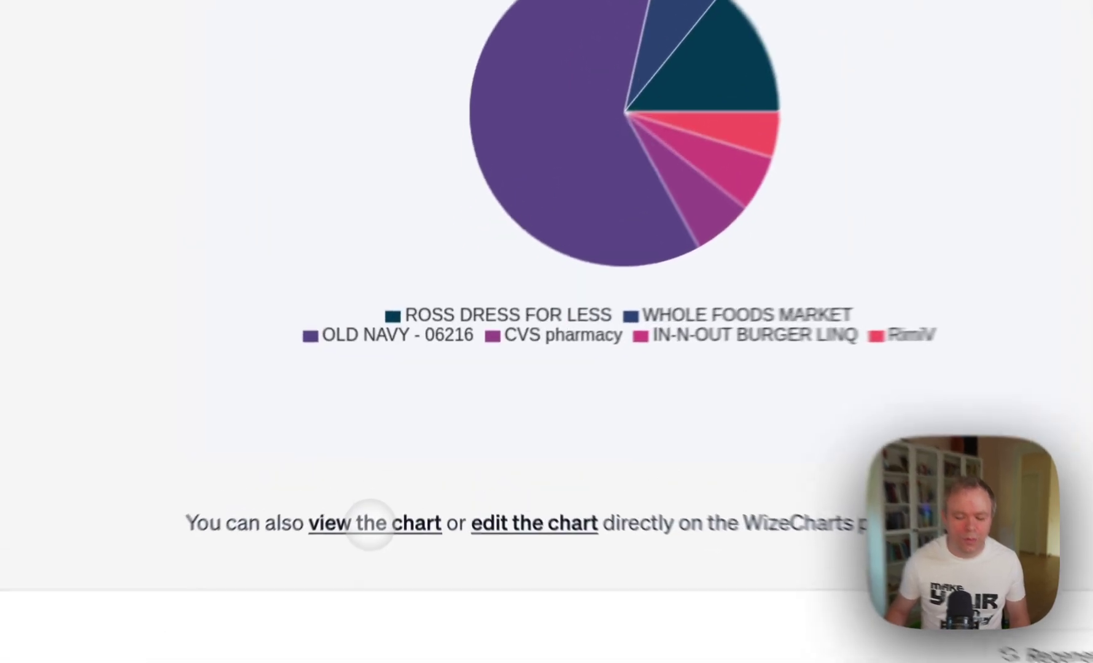
{"action": "left_click", "coordinate": [388, 455]}
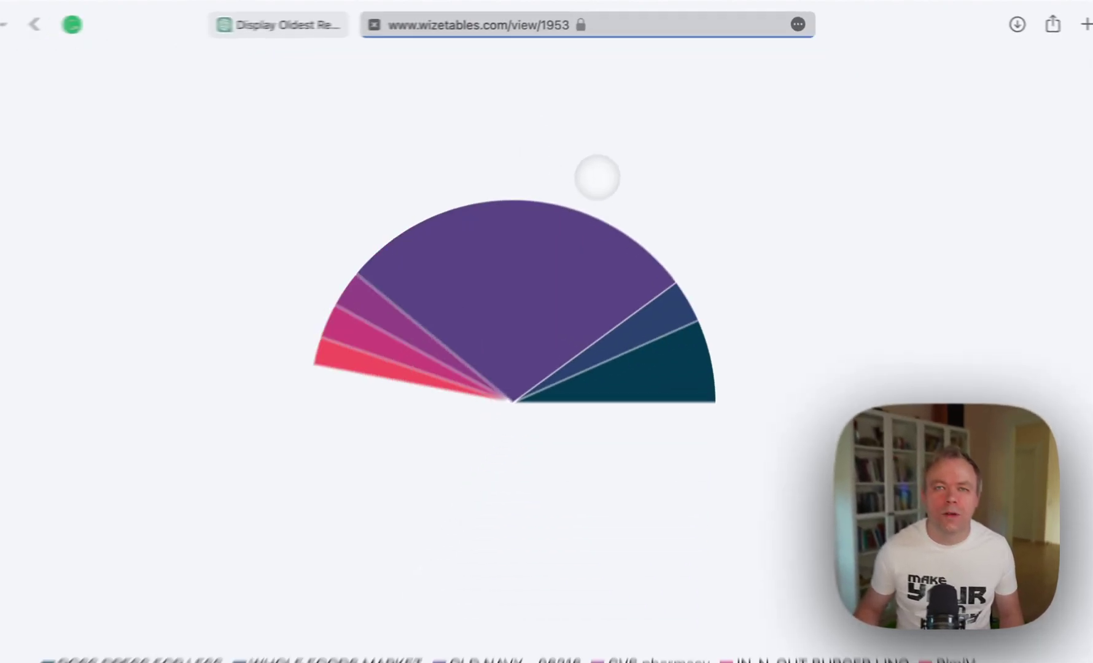
Read the WHOLE FOODS MARKET slice value of 13.16 on the donut chart page.
{"action": "mouse_move", "coordinate": [585, 238]}
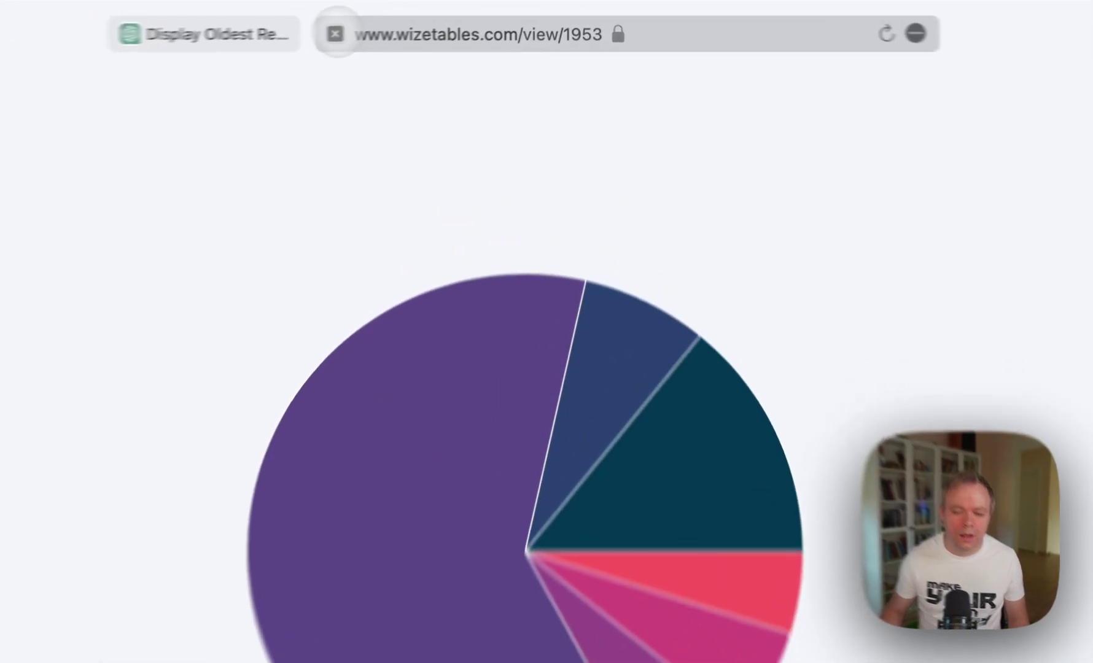
Close the wizetables.com donut chart tab to return to the ChatGPT conversation.
{"action": "left_click", "coordinate": [335, 34]}
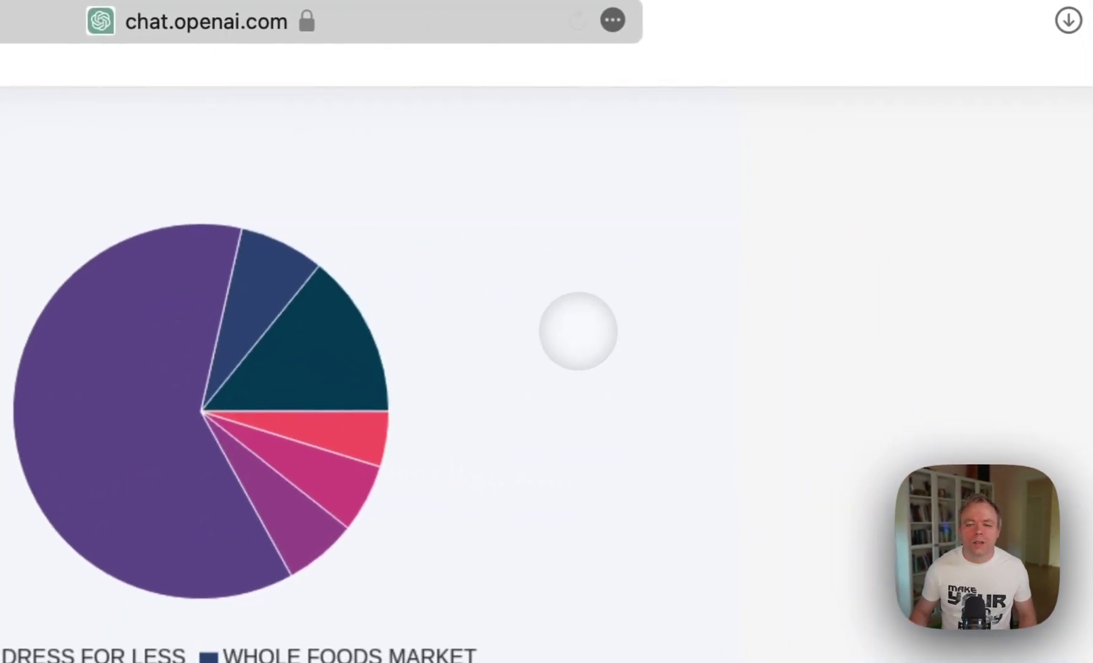